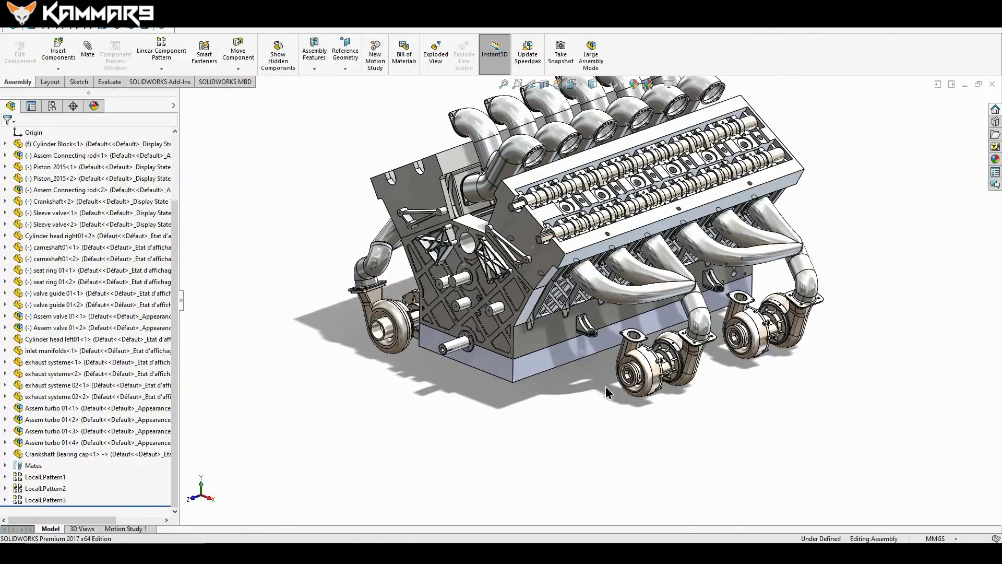
Step: Zoom and orbit the V12 engine assembly until its underside and crank bays face the view
{"action": "scroll", "coordinate": [578, 377], "scroll_direction": "down", "scroll_amount": 3}
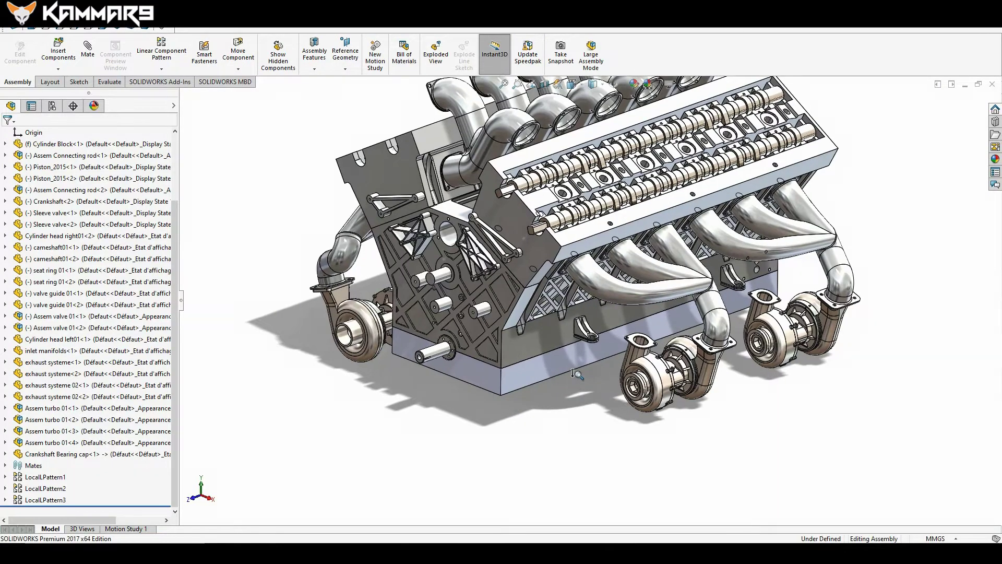
{"action": "scroll", "coordinate": [576, 373], "scroll_direction": "up", "scroll_amount": 4}
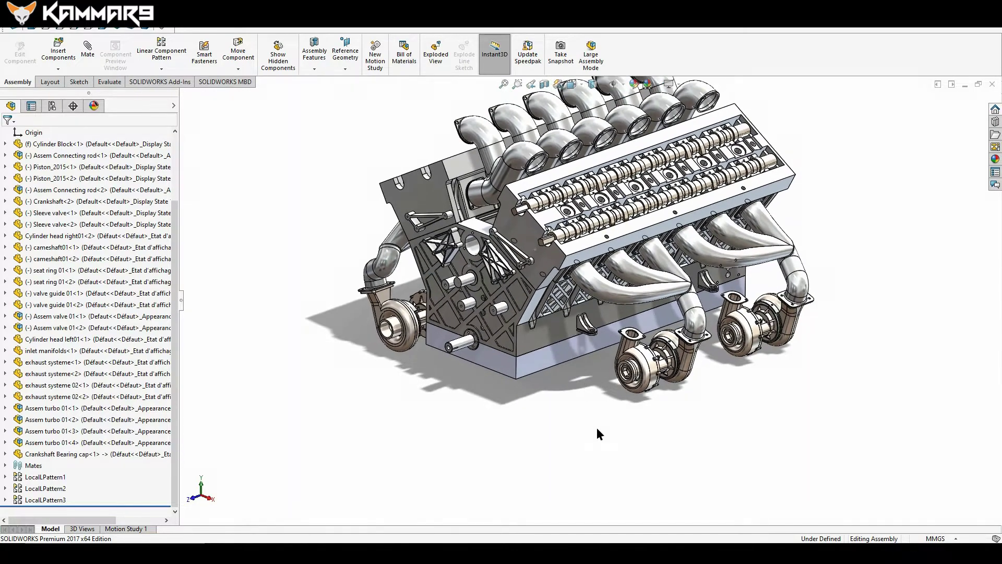
{"action": "scroll", "coordinate": [597, 428], "scroll_direction": "up", "scroll_amount": 2}
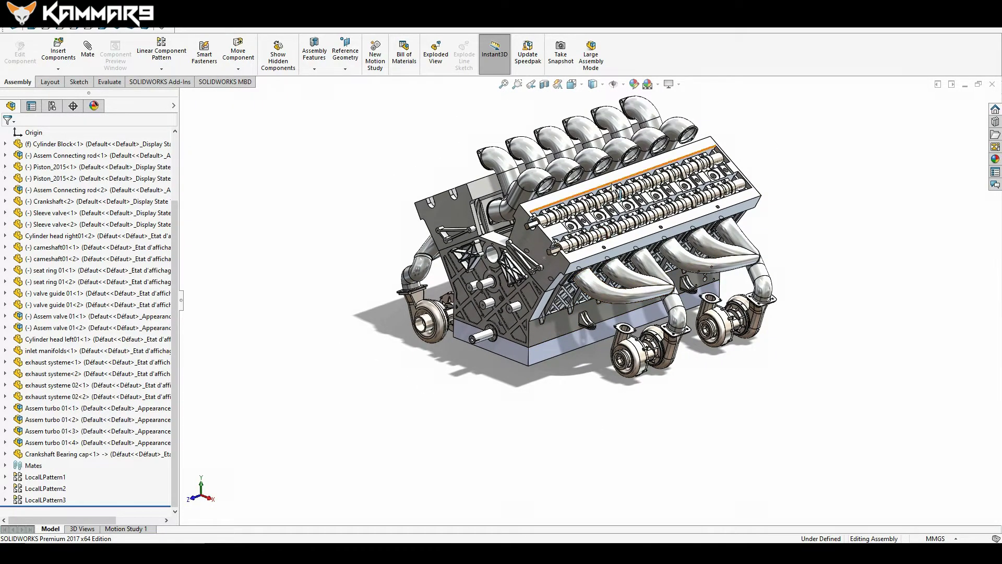
{"action": "scroll", "coordinate": [616, 190], "scroll_direction": "down", "scroll_amount": 2}
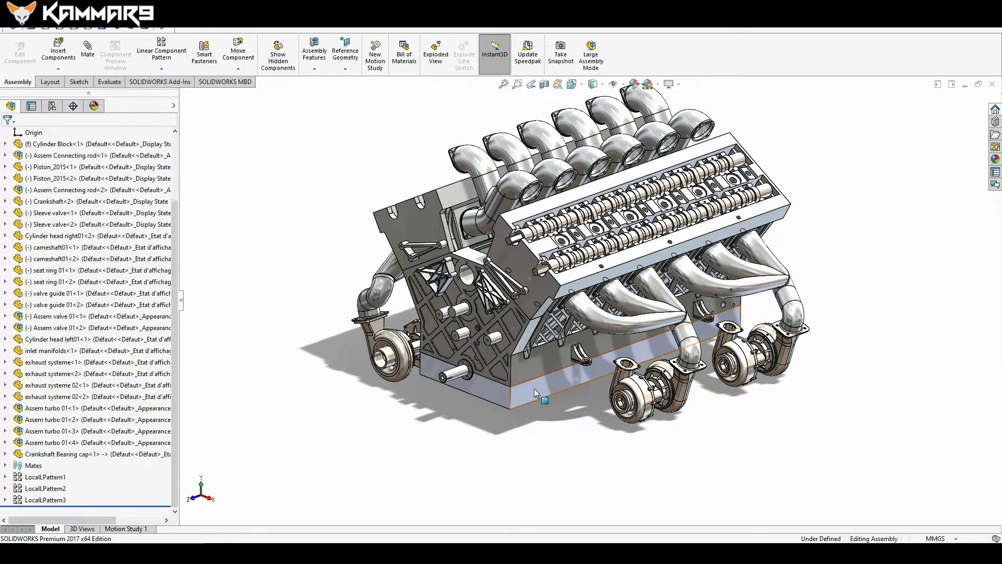
{"action": "scroll", "coordinate": [534, 388], "scroll_direction": "up", "scroll_amount": 2}
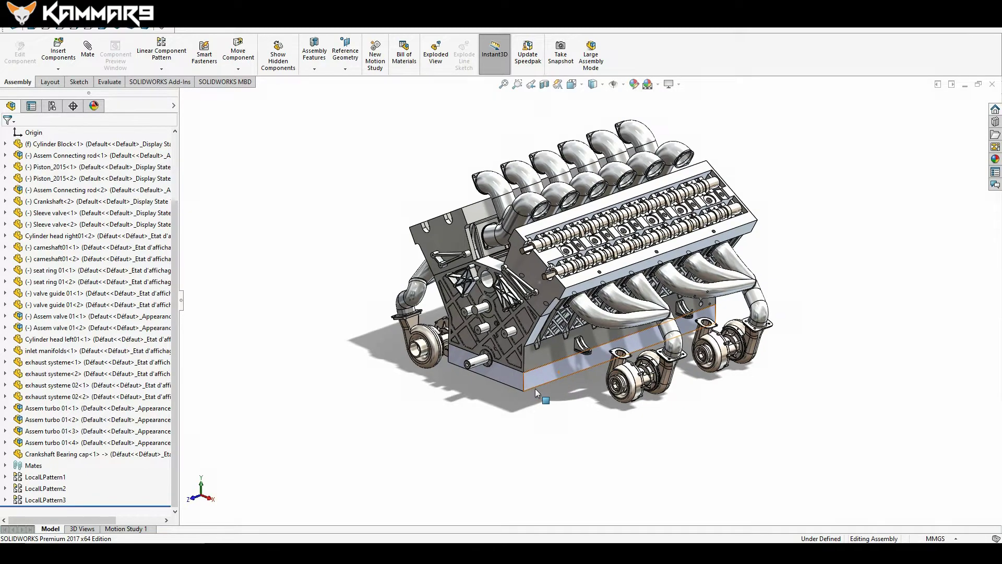
{"action": "middle_click_drag", "start_coordinate": [540, 383], "coordinate": [537, 331]}
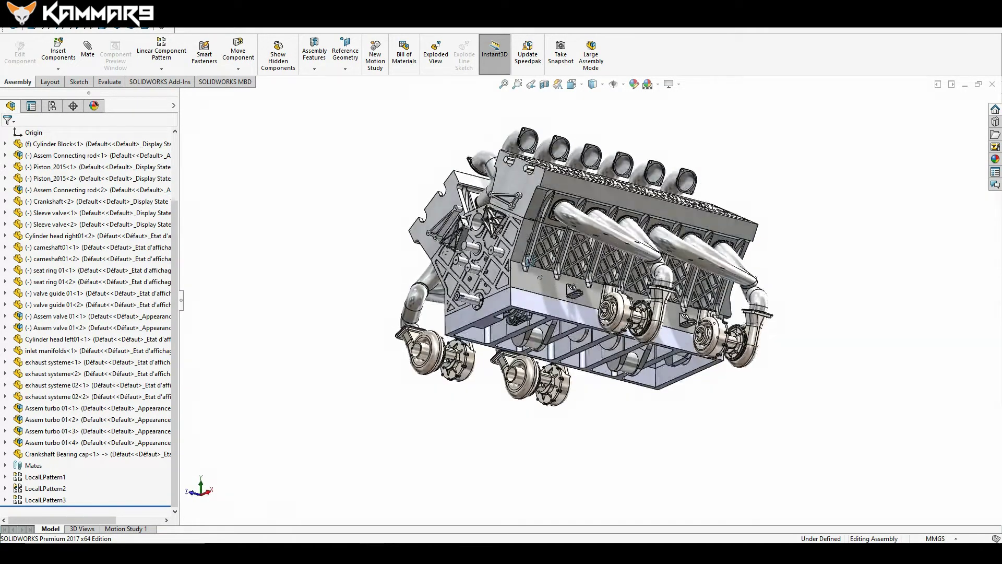
{"action": "middle_click_drag", "start_coordinate": [528, 260], "coordinate": [526, 199]}
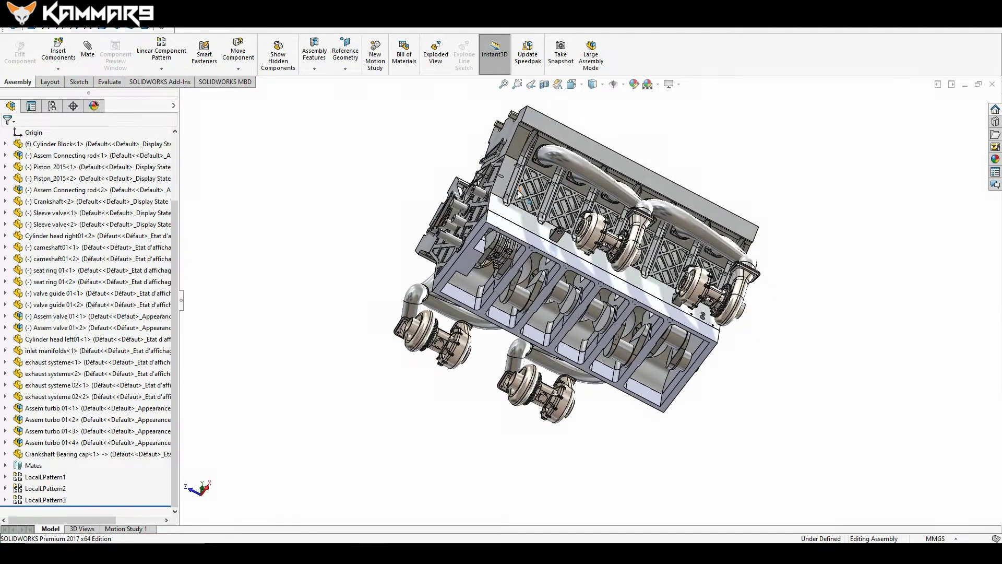
{"action": "scroll", "coordinate": [521, 192], "scroll_direction": "down", "scroll_amount": 2}
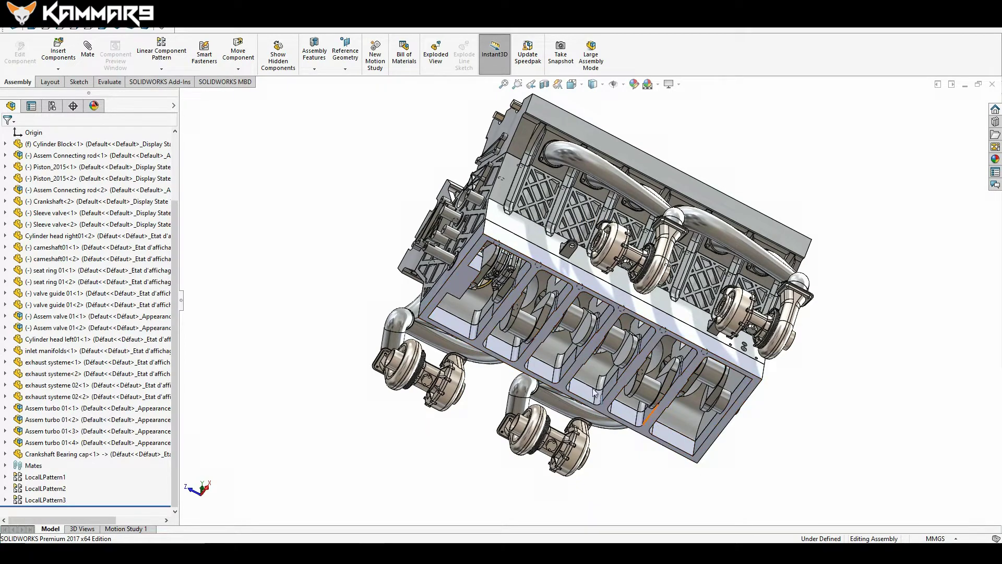
Step: Isolate the crankshaft bearing cap so only it is shown
{"action": "left_click", "coordinate": [355, 247]}
{"action": "left_click", "coordinate": [461, 277]}
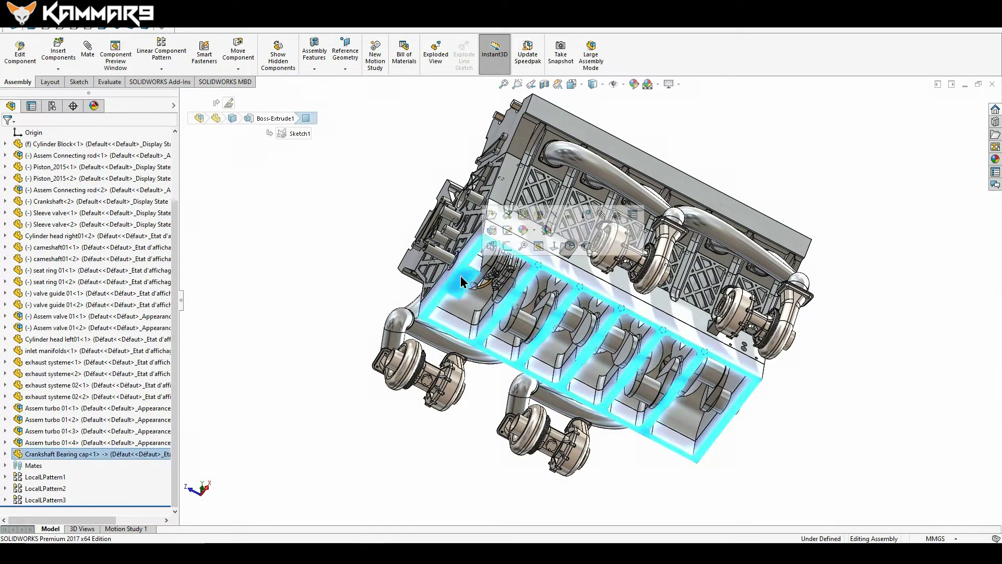
{"action": "left_click", "coordinate": [462, 279]}
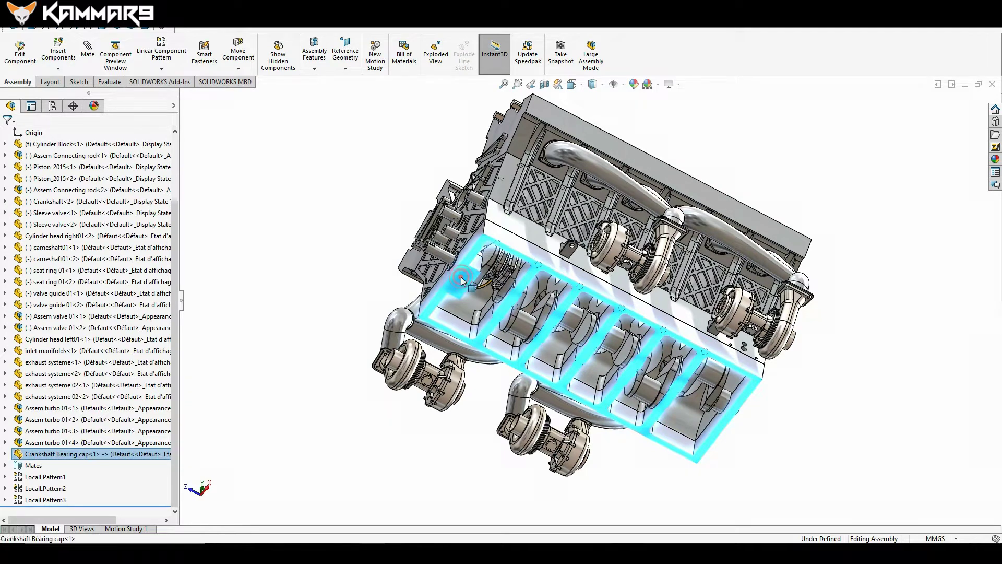
{"action": "right_click", "coordinate": [461, 281]}
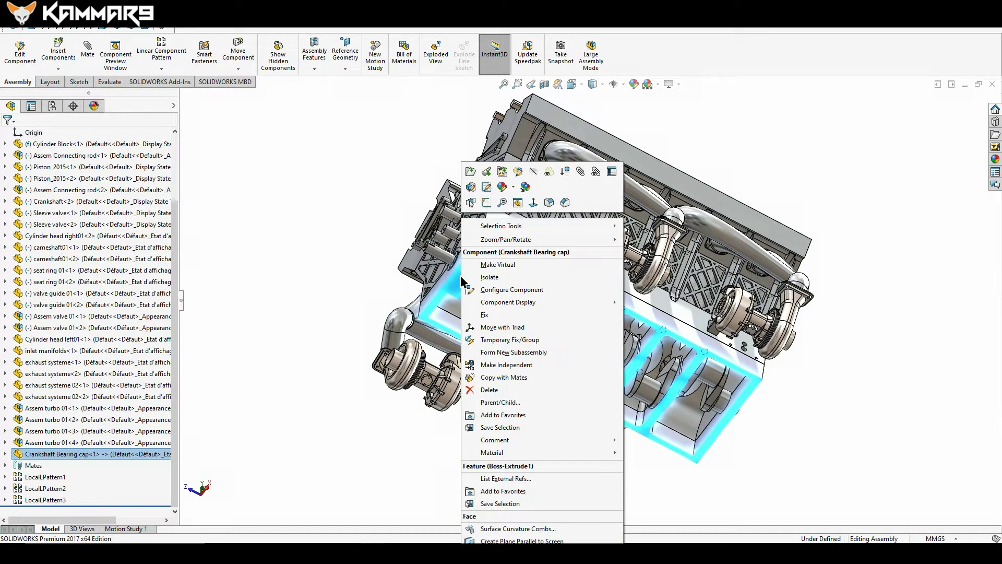
{"action": "left_click", "coordinate": [487, 278]}
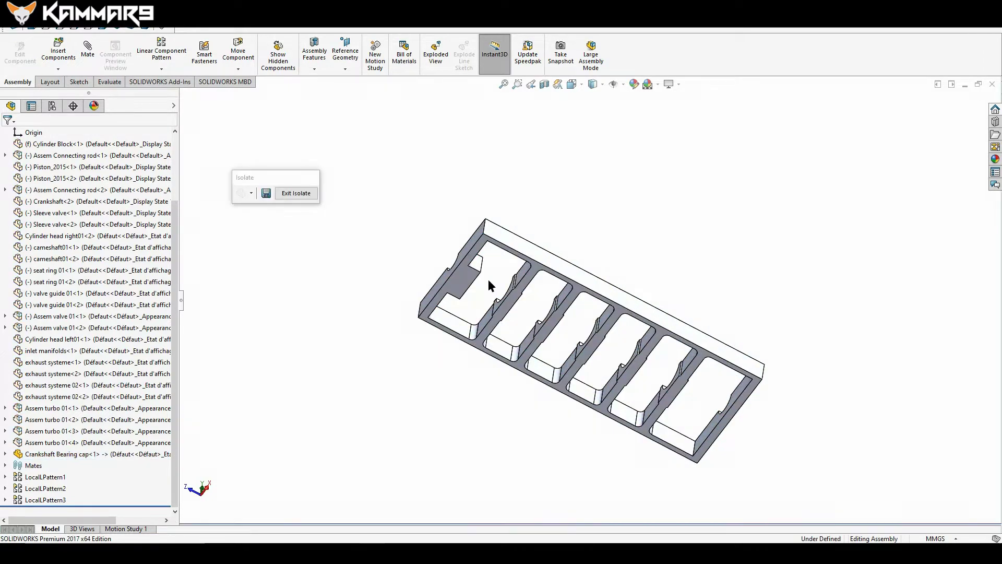
Step: Insert a new empty part, Part1, into the assembly
{"action": "left_click", "coordinate": [405, 246]}
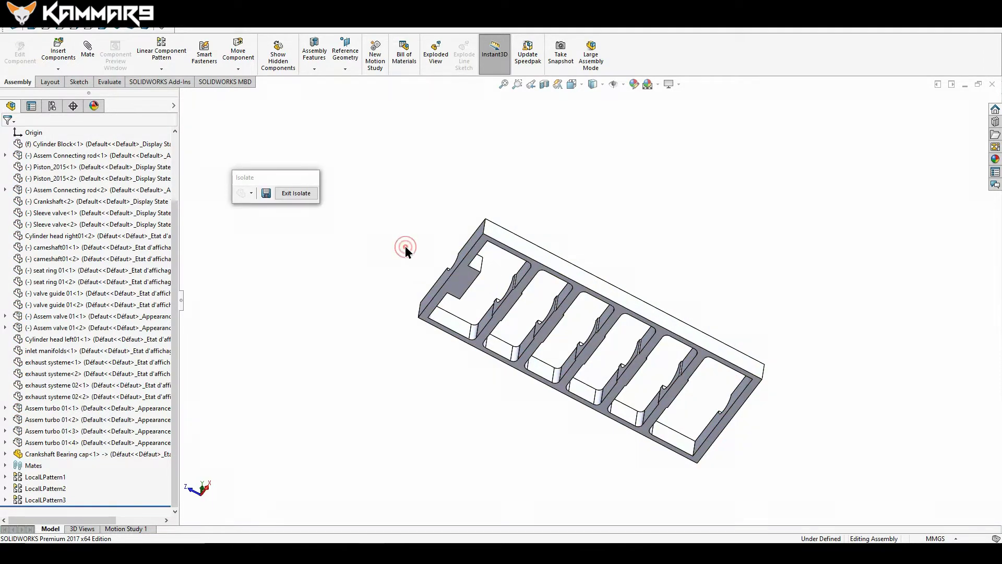
{"action": "left_click", "coordinate": [66, 66]}
{"action": "left_click", "coordinate": [98, 96]}
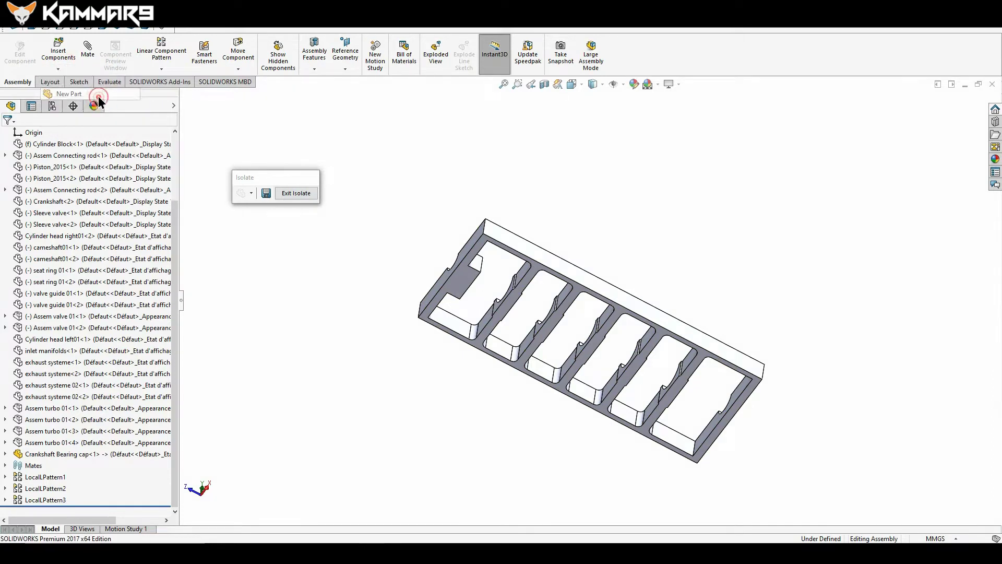
Step: Place Part1 on the bearing cap's face to open Sketch1 for editing
{"action": "left_click", "coordinate": [463, 285]}
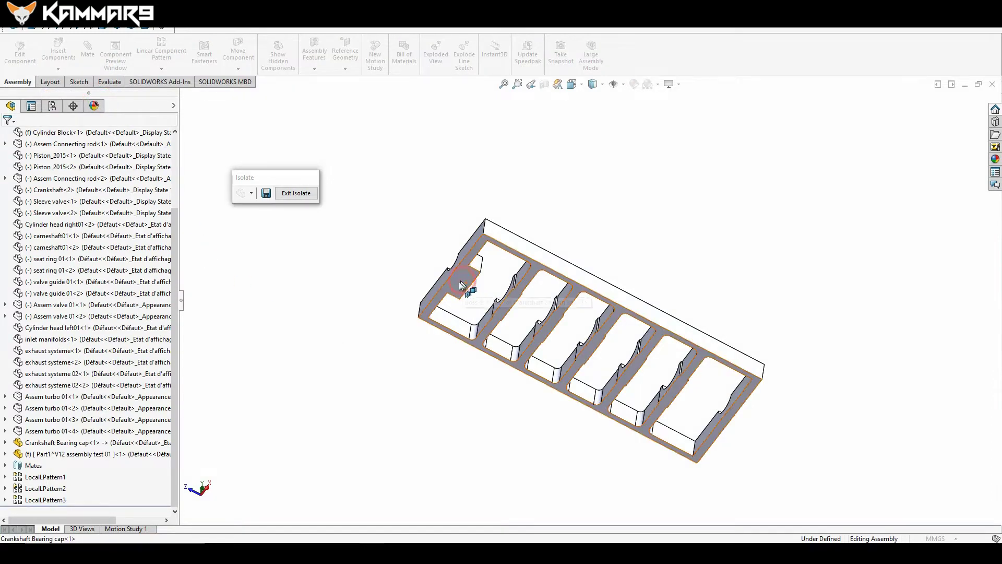
{"action": "left_click", "coordinate": [392, 272]}
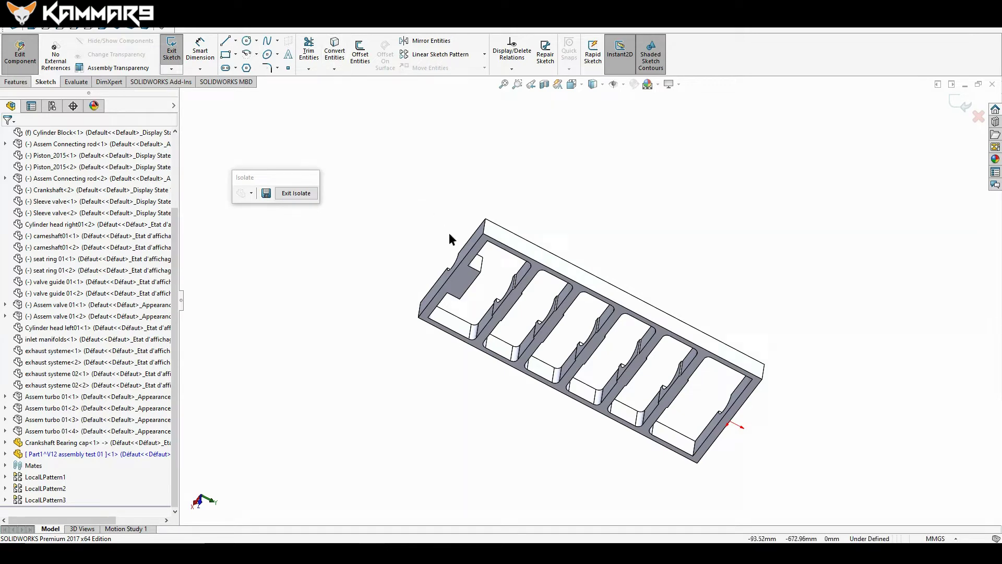
Step: Convert the bearing cap's left, top, right and bottom edges into Sketch1
{"action": "left_click", "coordinate": [334, 52]}
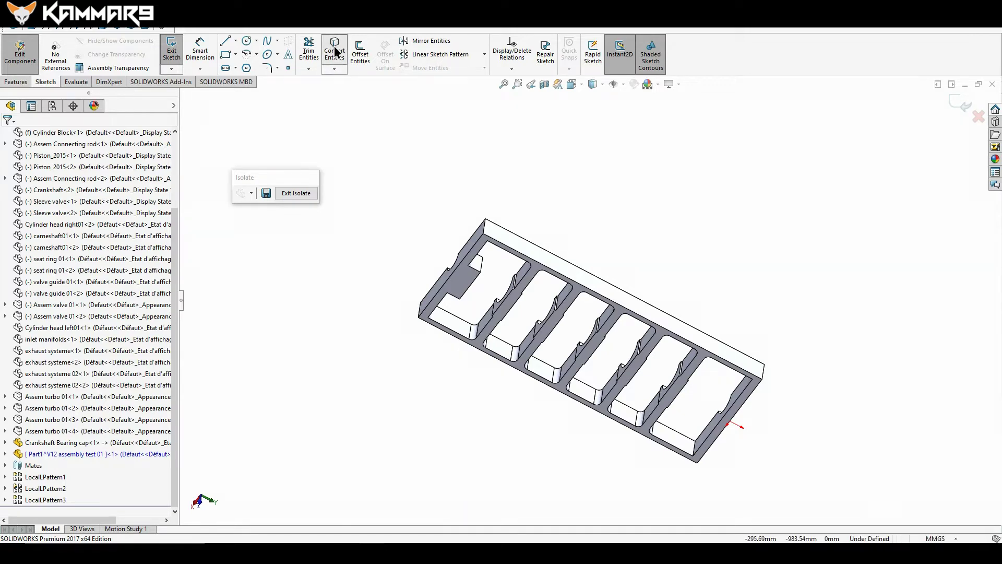
{"action": "left_click", "coordinate": [469, 255]}
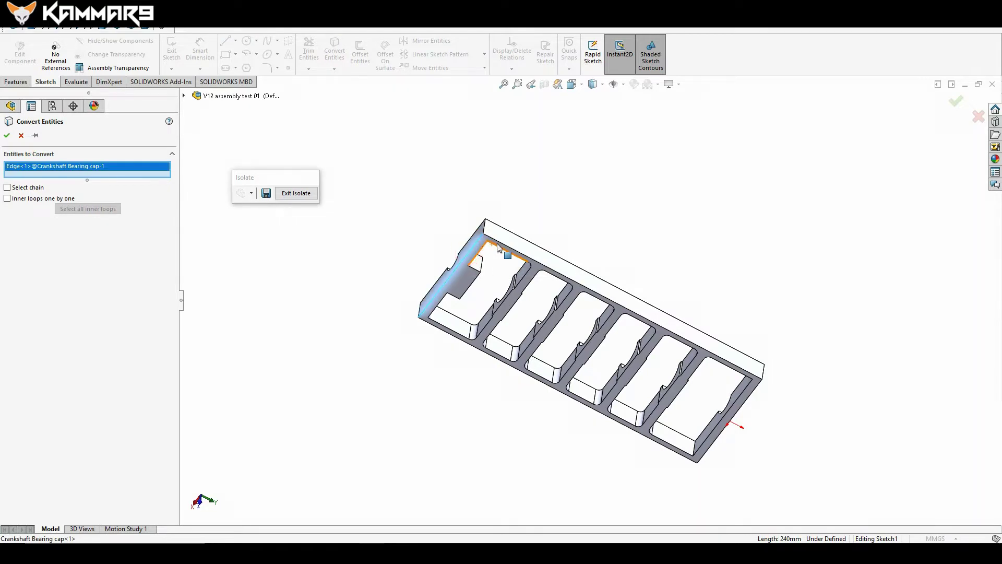
{"action": "left_click", "coordinate": [504, 246]}
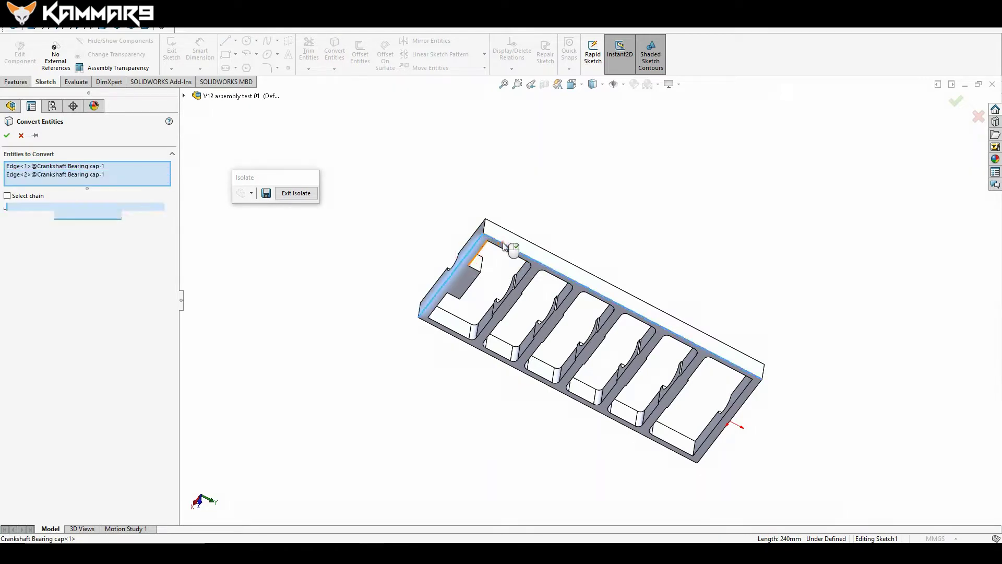
{"action": "left_click", "coordinate": [721, 433]}
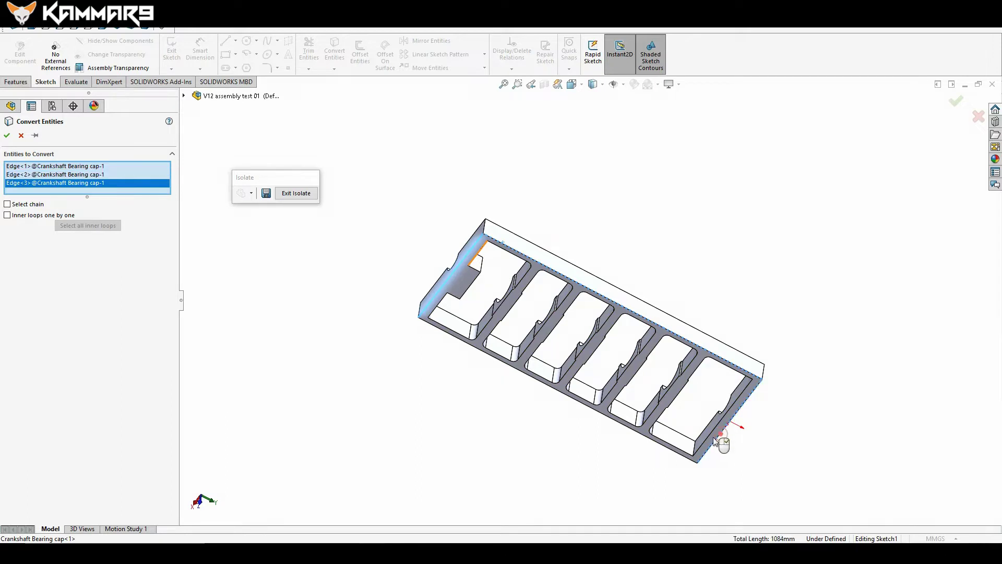
{"action": "left_click", "coordinate": [674, 453]}
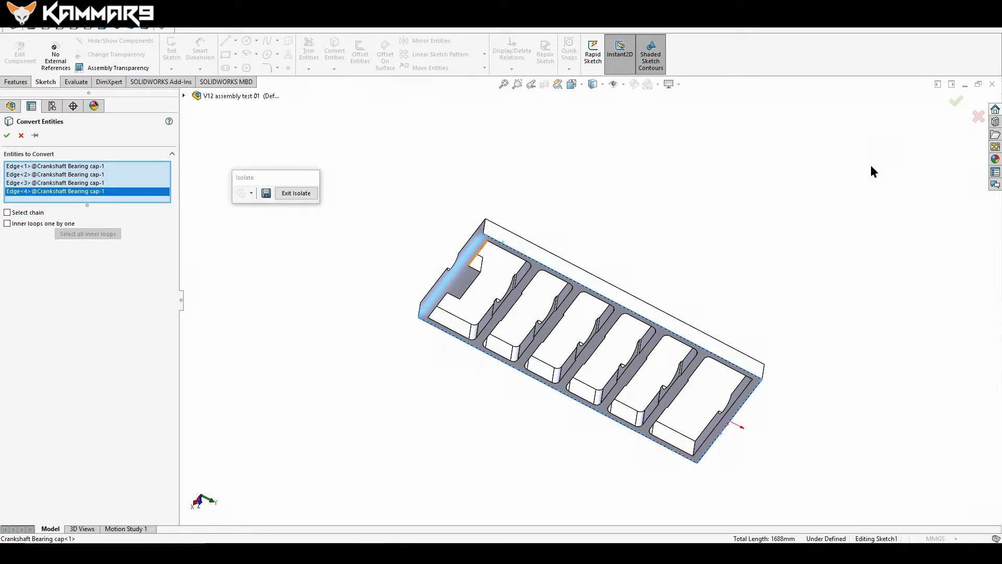
{"action": "left_click", "coordinate": [954, 101]}
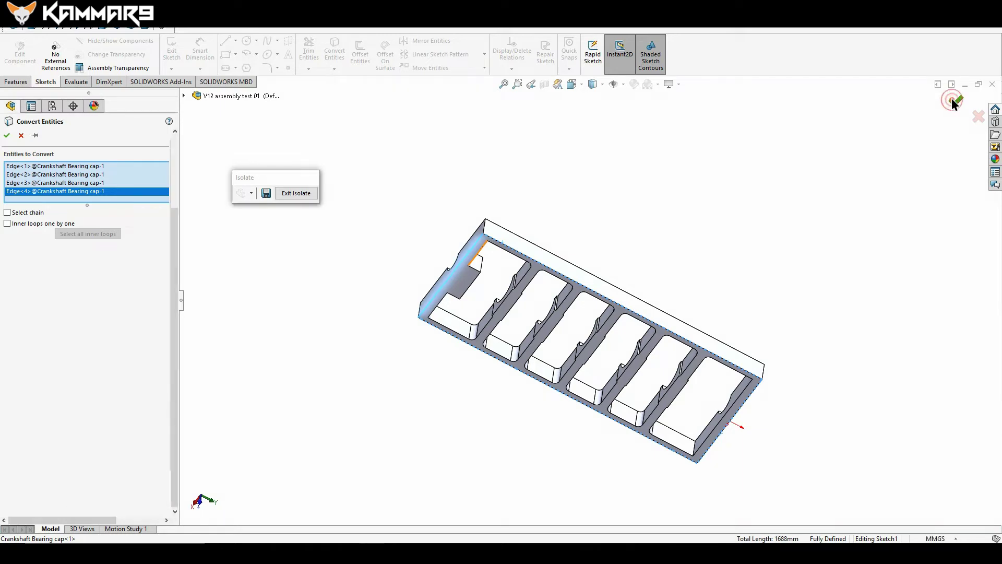
Step: Accept the converted four-edge outline in Sketch1
{"action": "left_click", "coordinate": [728, 196]}
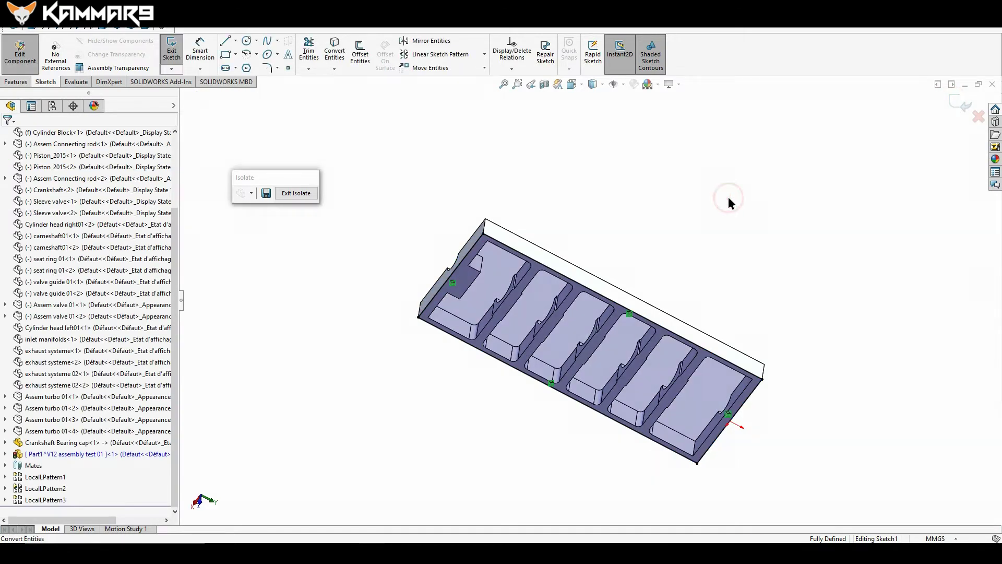
{"action": "scroll", "coordinate": [640, 294], "scroll_direction": "down", "scroll_amount": 1}
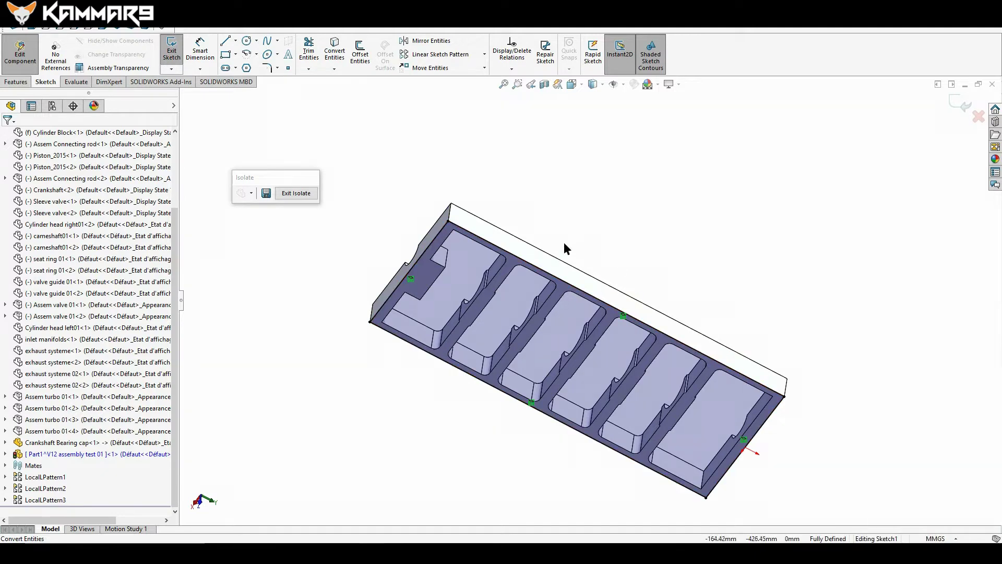
{"action": "left_click", "coordinate": [564, 208]}
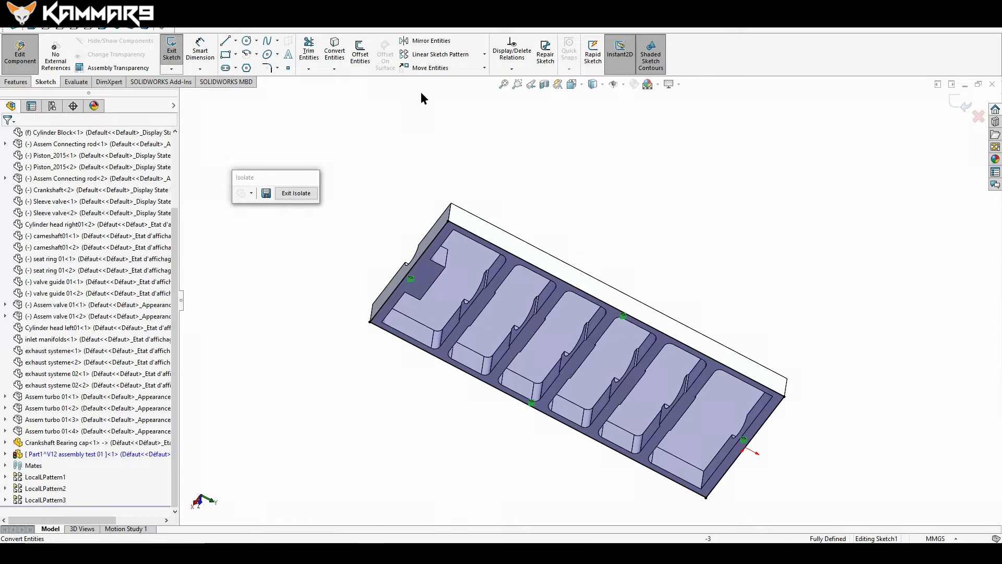
Step: Extrude Sketch1 as a Blind boss with a 3.00 mm depth
{"action": "left_click", "coordinate": [16, 82]}
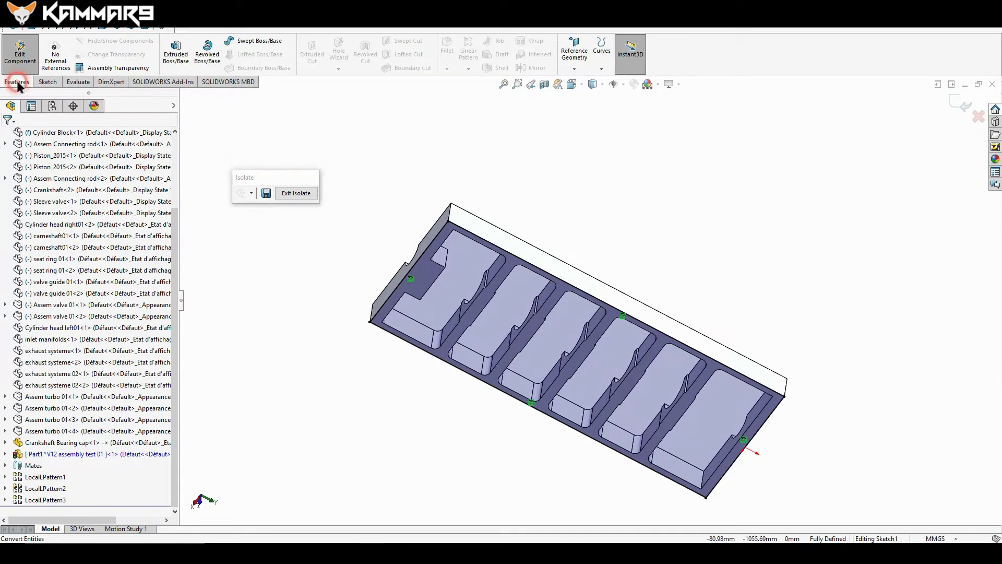
{"action": "left_click", "coordinate": [175, 58]}
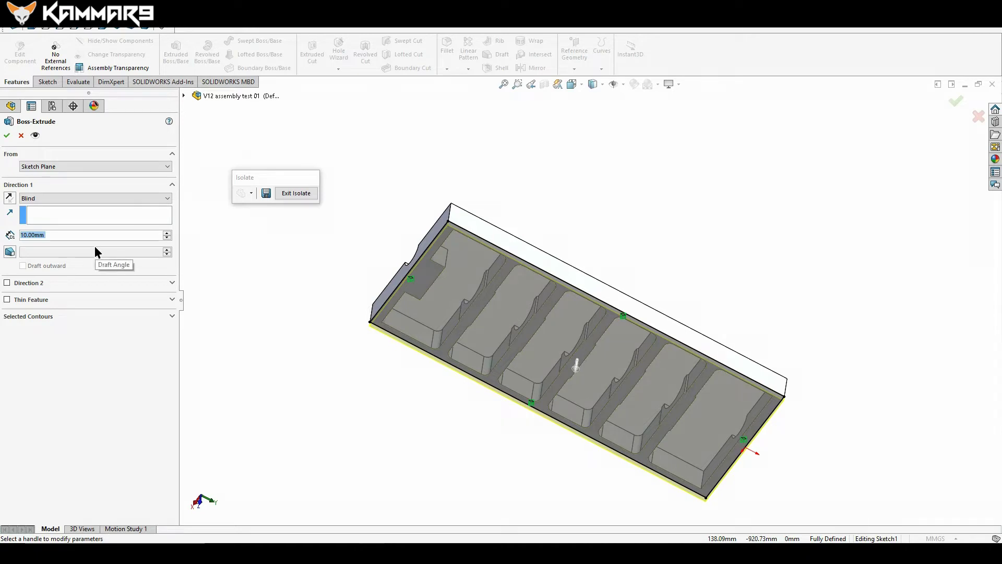
{"action": "type", "text": "3"}
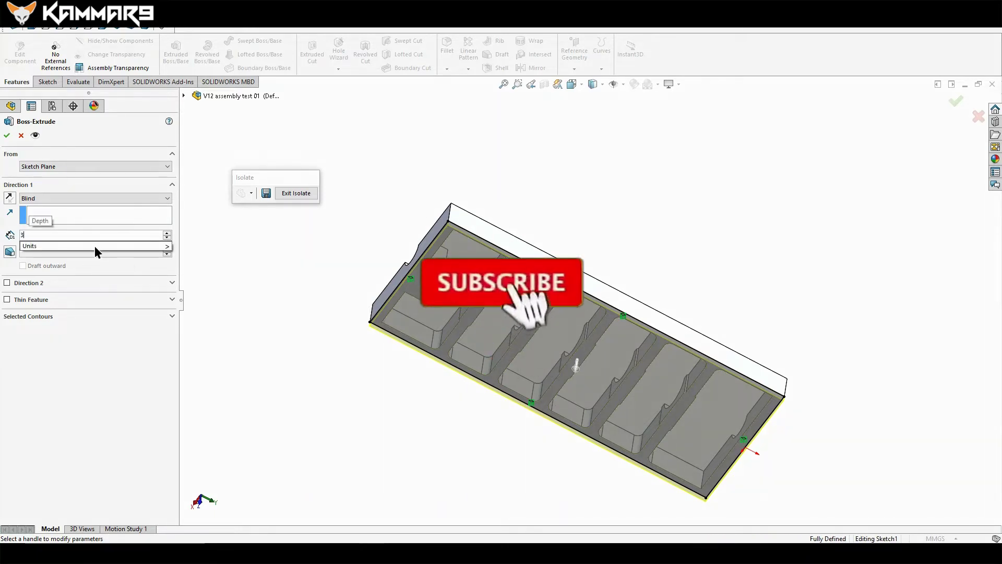
{"action": "mouse_move", "coordinate": [95, 246]}
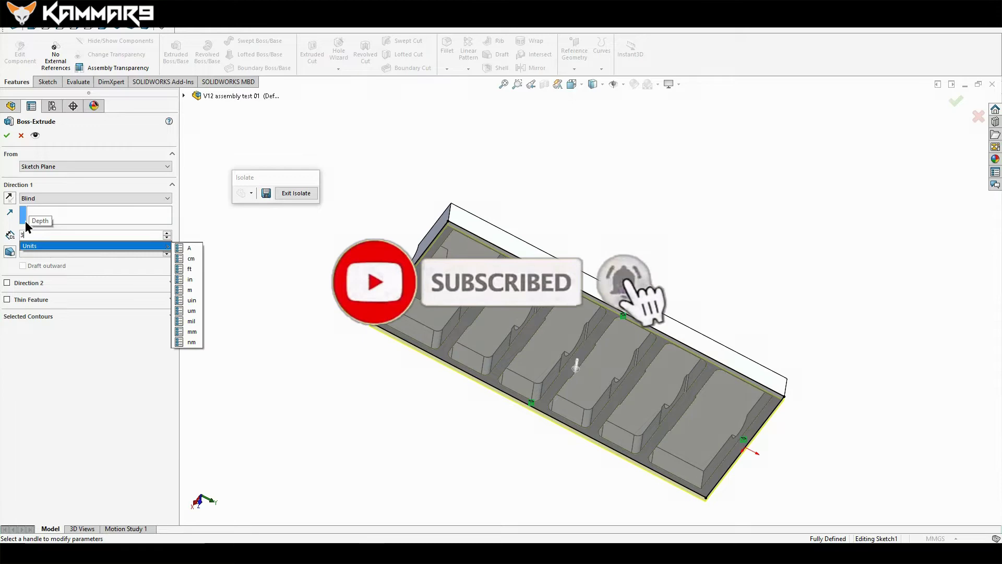
{"action": "key", "text": "Return"}
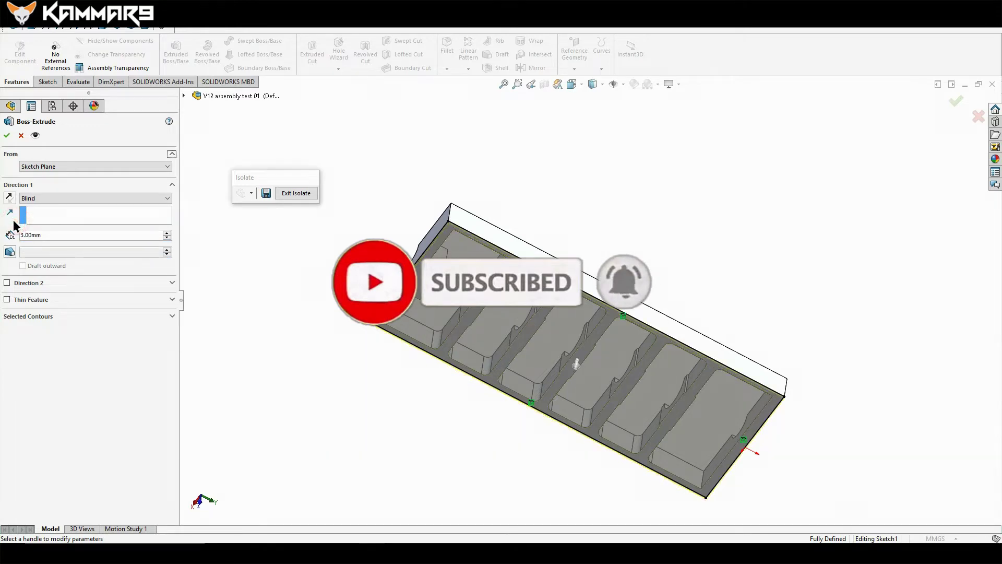
{"action": "scroll", "coordinate": [509, 291], "scroll_direction": "down", "scroll_amount": 8}
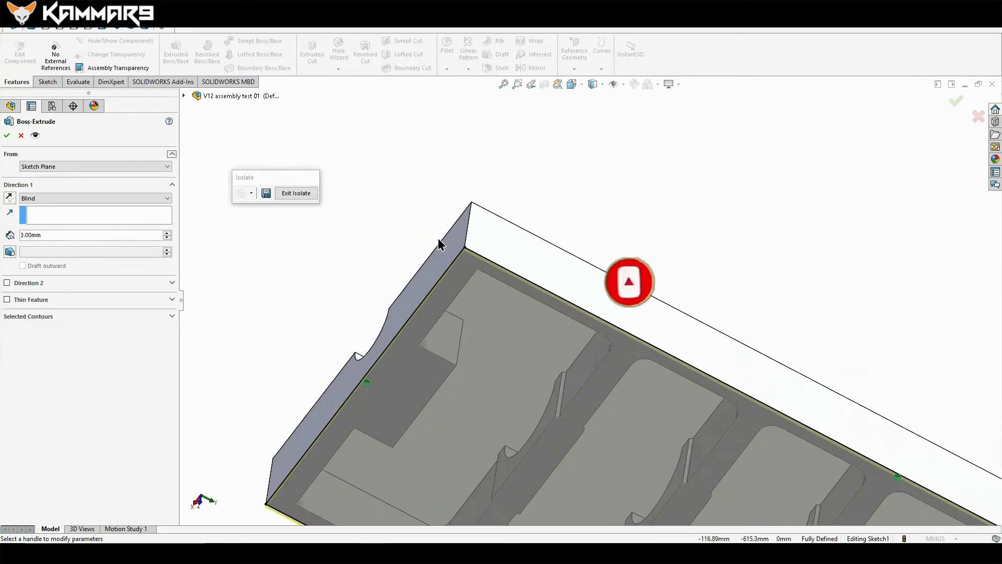
{"action": "scroll", "coordinate": [508, 291], "scroll_direction": "down", "scroll_amount": 5}
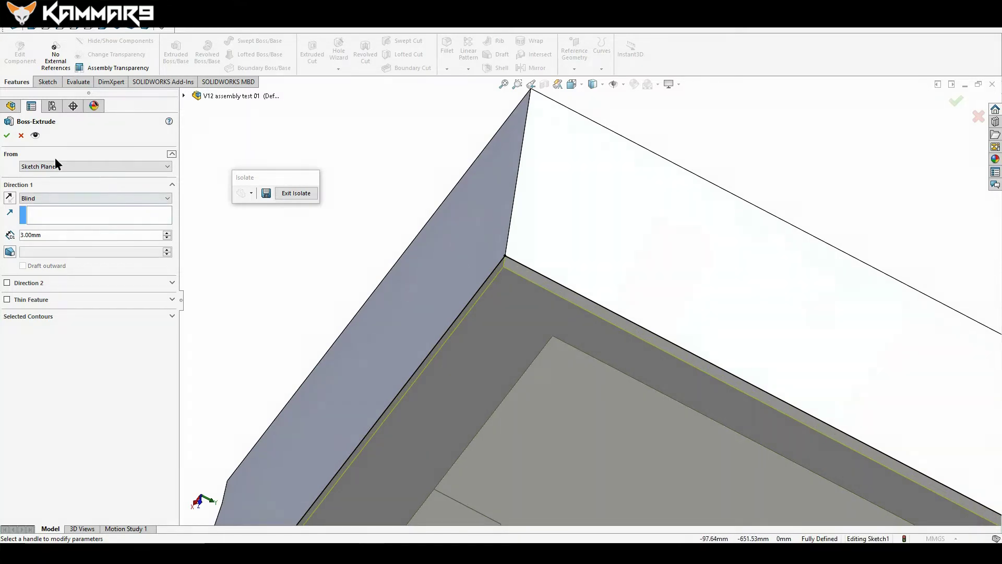
Step: Confirm the 3 mm extrusion, zoom out, and select the plate's large flat face
{"action": "left_click", "coordinate": [7, 136]}
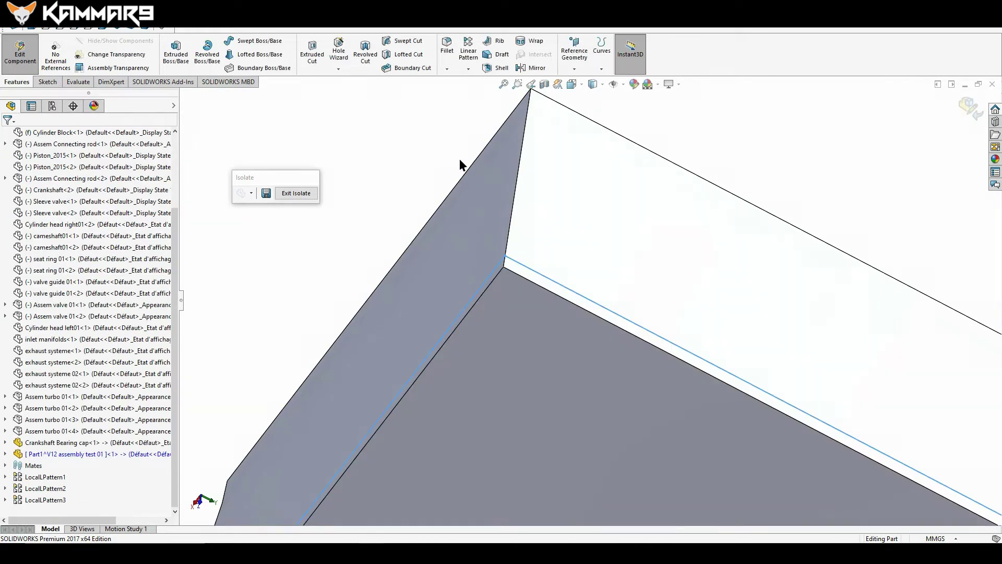
{"action": "key", "text": "z"}
{"action": "key", "text": "z"}
{"action": "key", "text": "z"}
{"action": "key", "text": "z"}
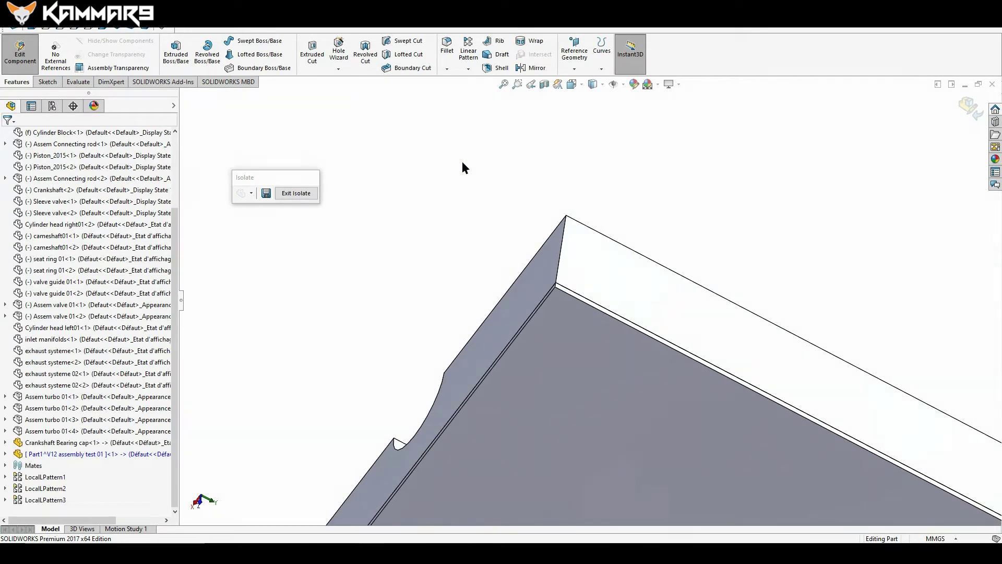
{"action": "key", "text": "z"}
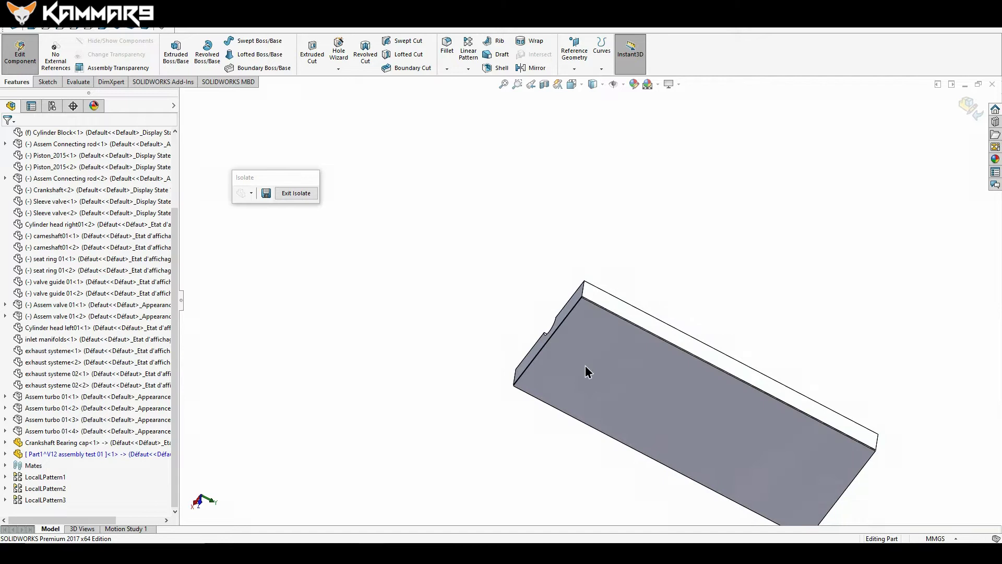
{"action": "left_click", "coordinate": [640, 373]}
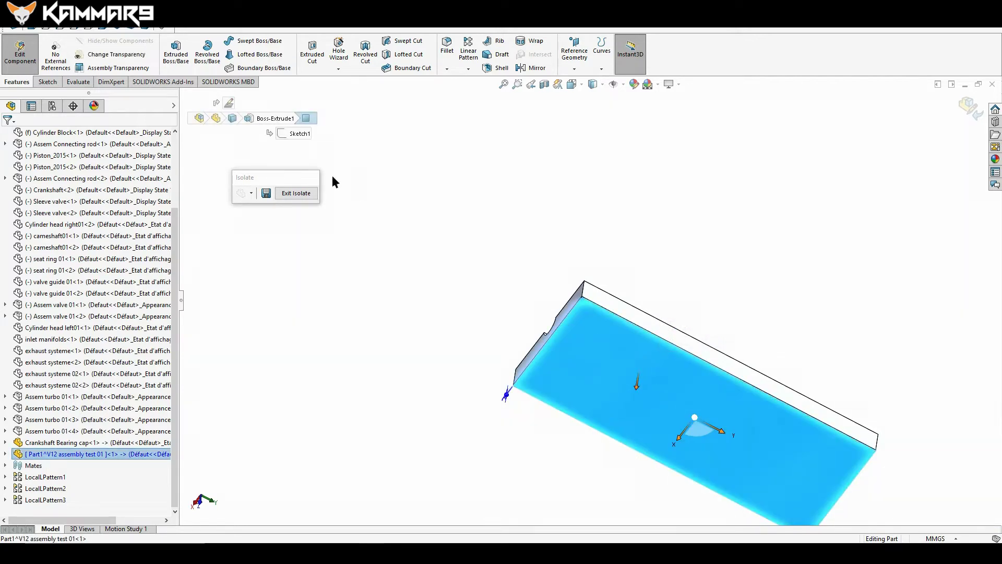
Step: Start Sketch2 on the plate's large flat face and clear the selection
{"action": "left_click", "coordinate": [51, 81]}
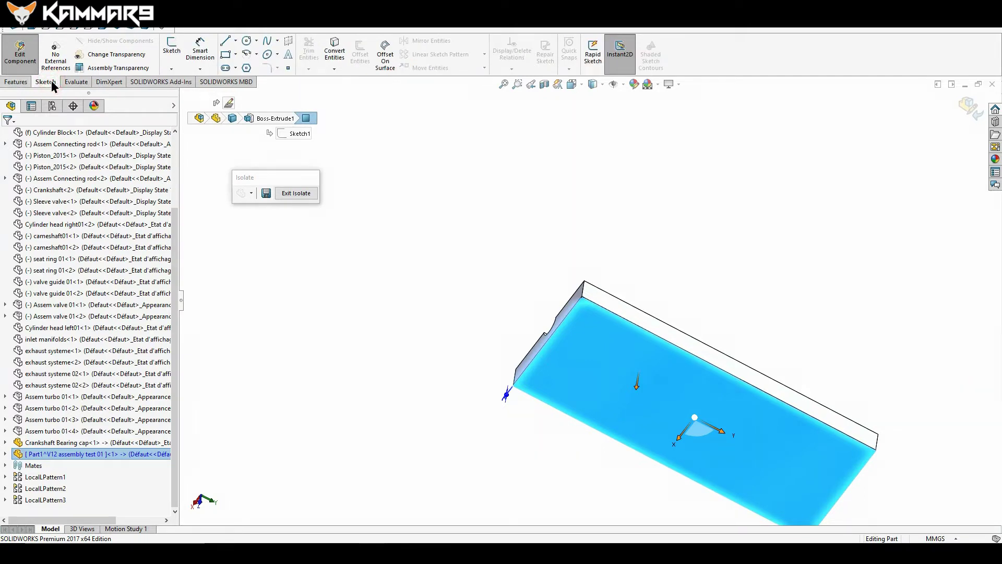
{"action": "left_click", "coordinate": [172, 48]}
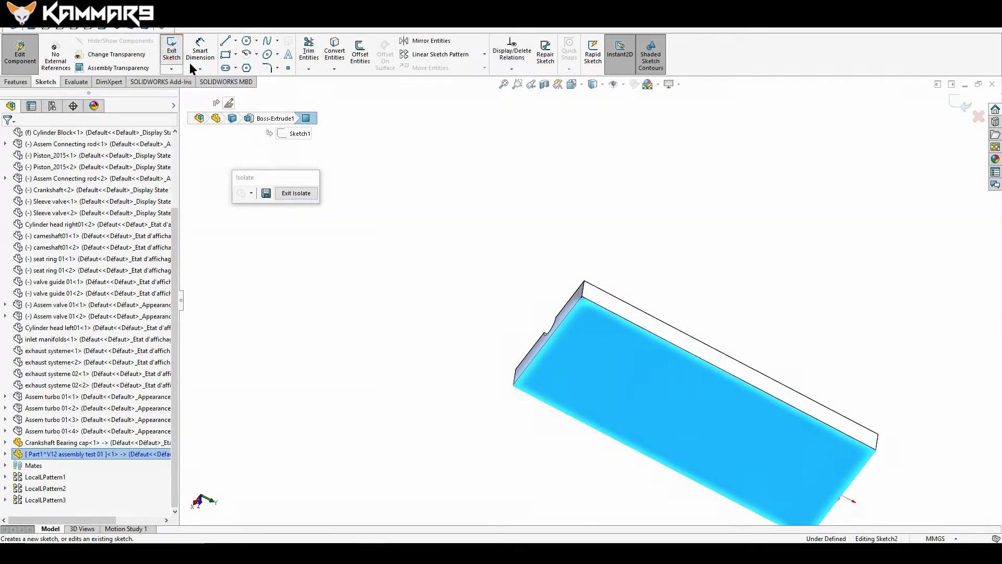
{"action": "scroll", "coordinate": [752, 464], "scroll_direction": "down", "scroll_amount": 1}
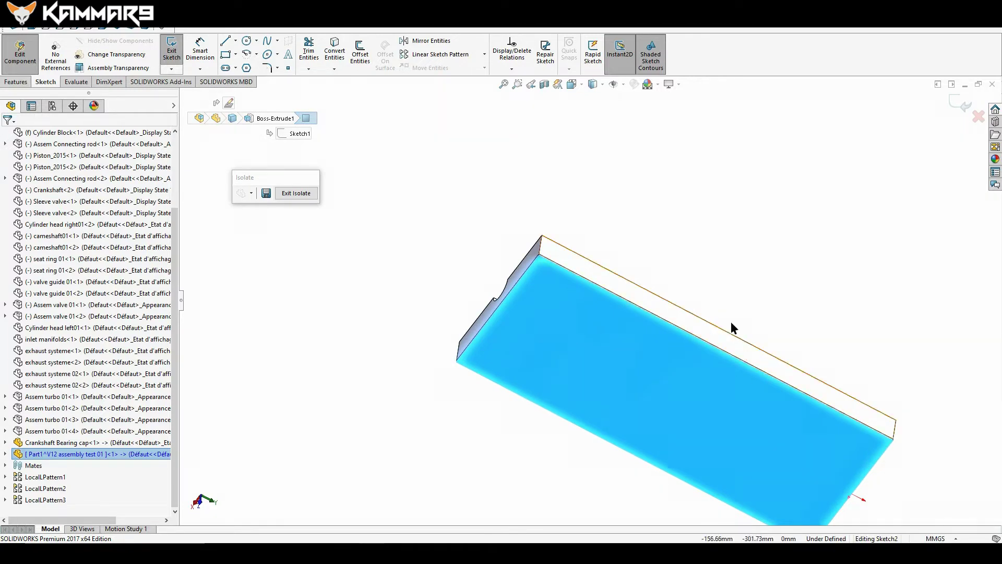
{"action": "left_click", "coordinate": [575, 222]}
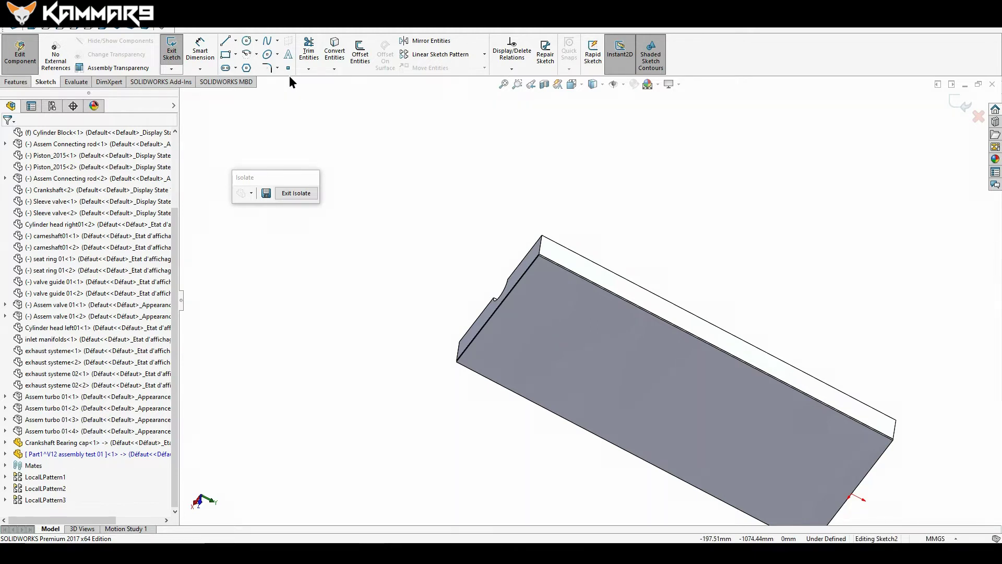
Step: Offset the face's edges 15 mm inward into Sketch2 and select the resulting rectangle loop
{"action": "left_click", "coordinate": [361, 54]}
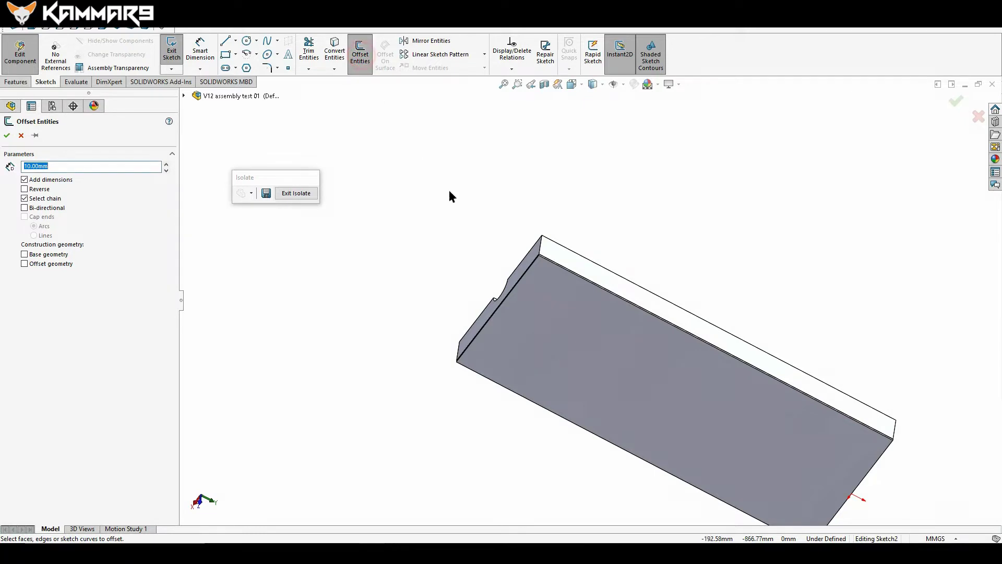
{"action": "left_click", "coordinate": [574, 321]}
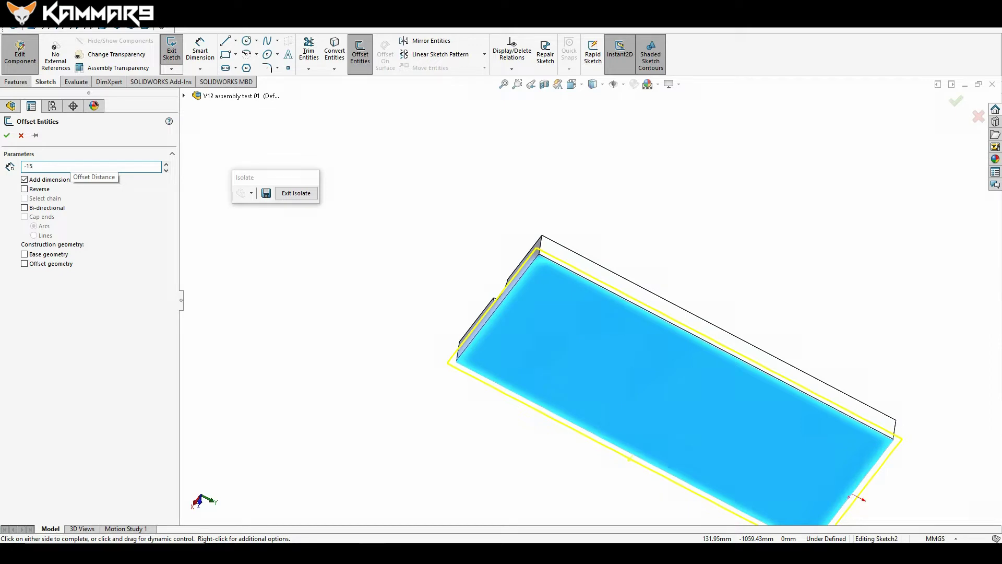
{"action": "left_click", "coordinate": [10, 168]}
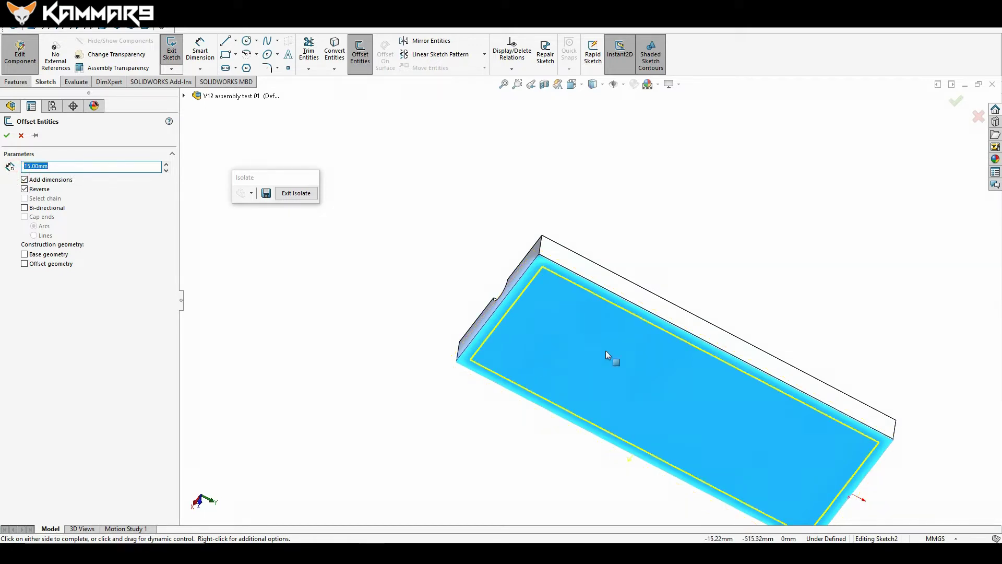
{"action": "middle_click_drag", "start_coordinate": [653, 369], "coordinate": [656, 292]}
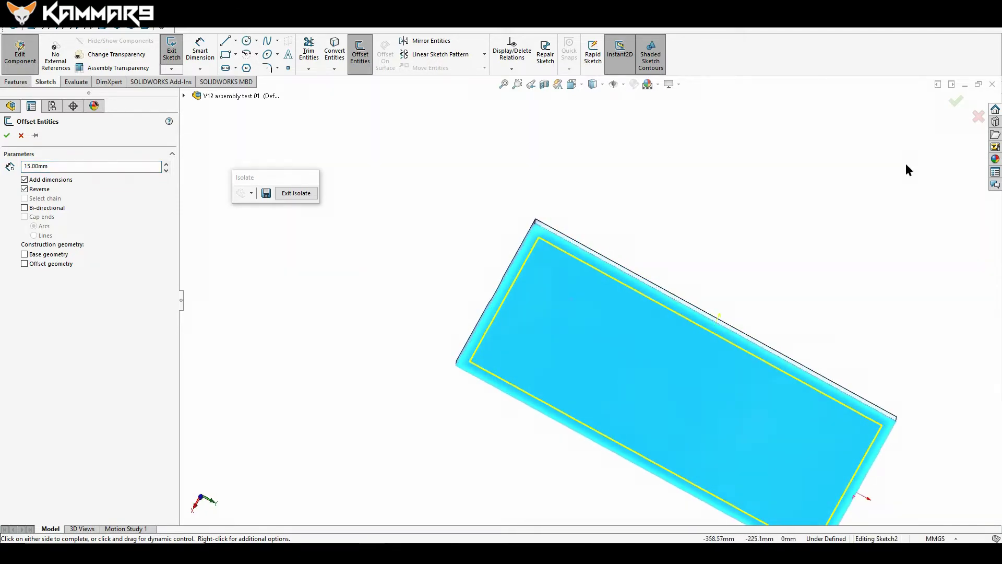
{"action": "left_click", "coordinate": [956, 99]}
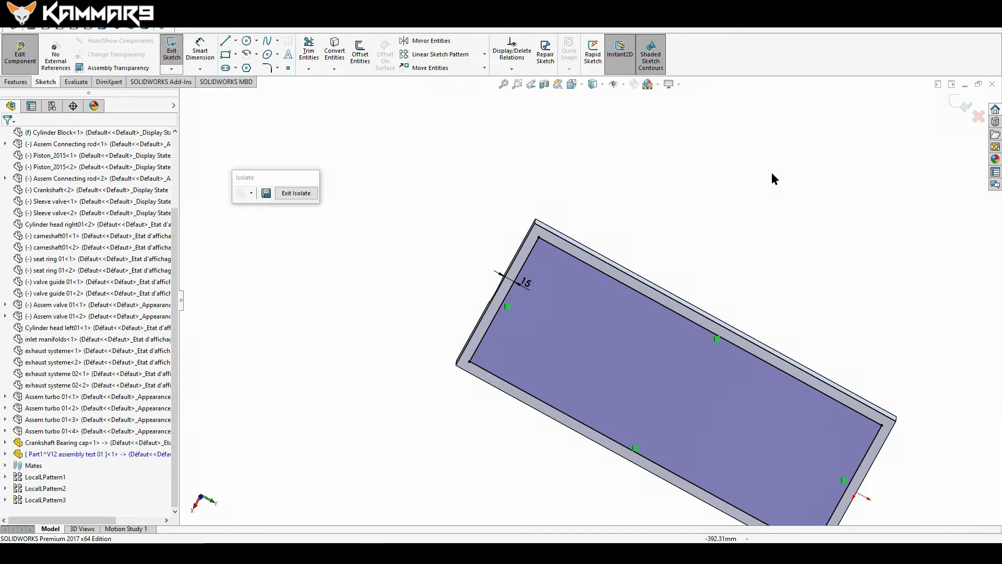
{"action": "mouse_move", "coordinate": [706, 179]}
{"action": "middle_mouse_down"}
{"action": "mouse_move", "coordinate": [696, 213]}
{"action": "mouse_move", "coordinate": [647, 218]}
{"action": "mouse_move", "coordinate": [629, 174]}
{"action": "mouse_move", "coordinate": [634, 159]}
{"action": "mouse_move", "coordinate": [664, 167]}
{"action": "mouse_move", "coordinate": [656, 175]}
{"action": "middle_mouse_up"}
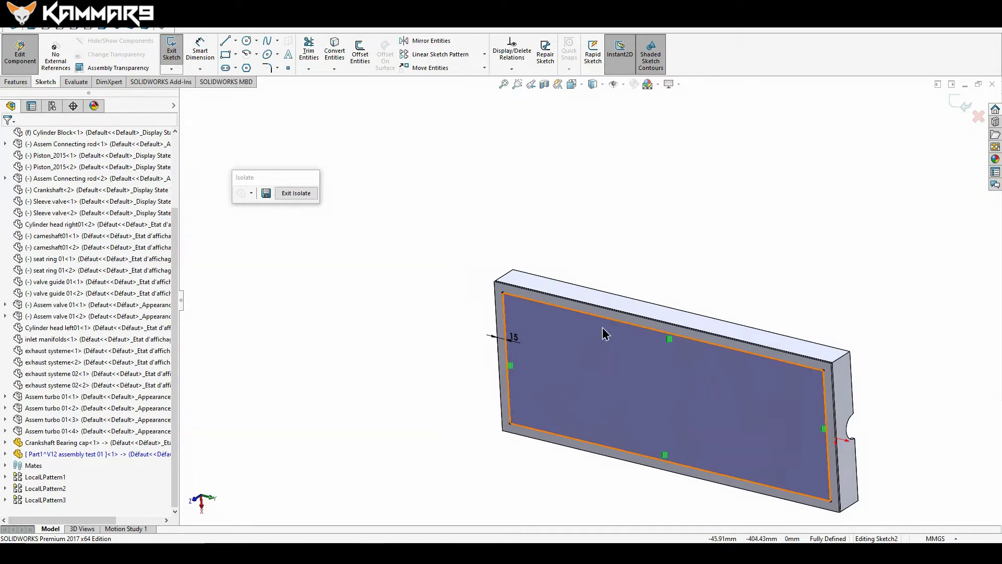
{"action": "left_click", "coordinate": [585, 348]}
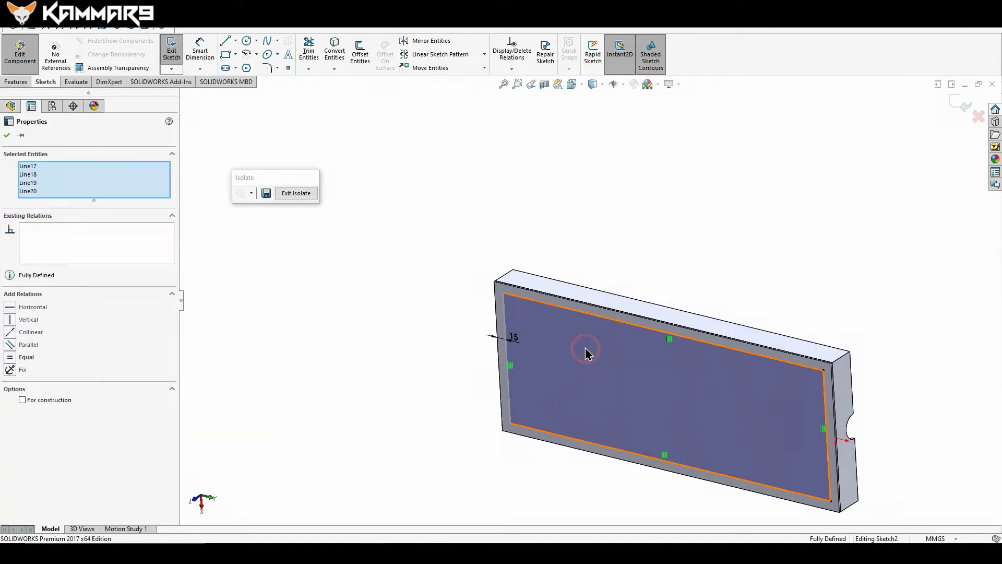
{"action": "left_click", "coordinate": [586, 353]}
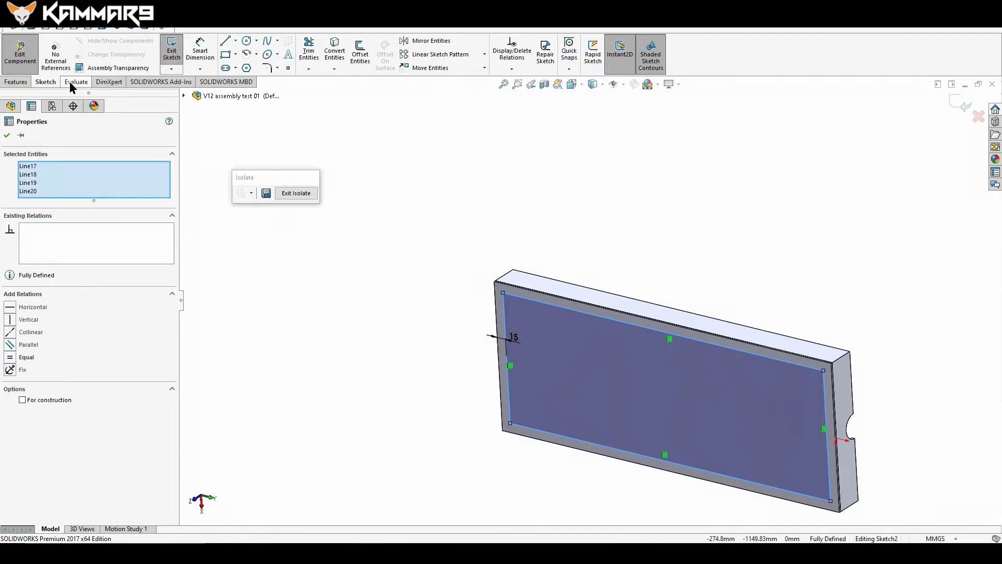
Step: Extrude the 15 mm inset rectangle from Sketch2 to a 65 mm depth
{"action": "left_click", "coordinate": [16, 82]}
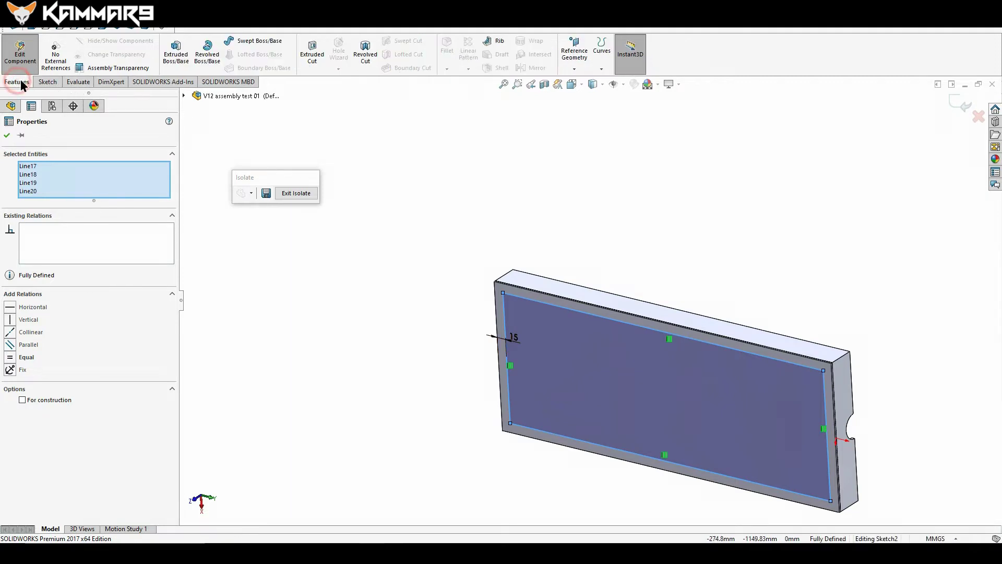
{"action": "left_click", "coordinate": [178, 63]}
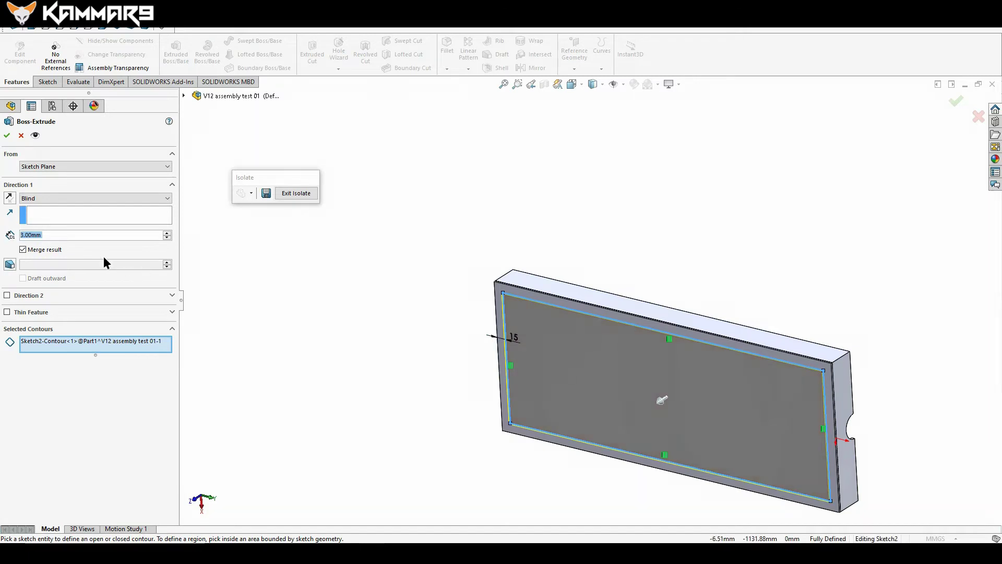
{"action": "left_click", "coordinate": [73, 235]}
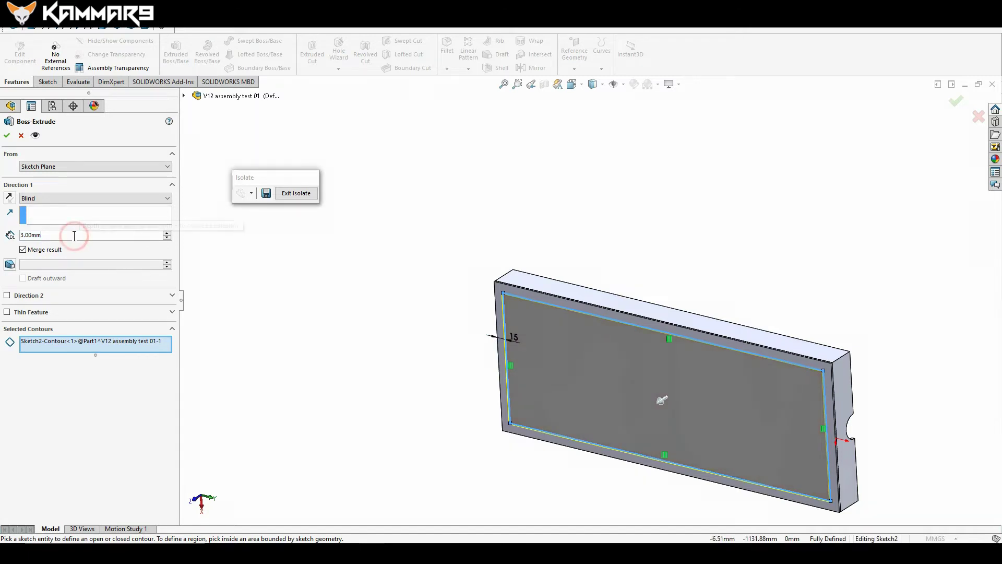
{"action": "double_click", "coordinate": [88, 235]}
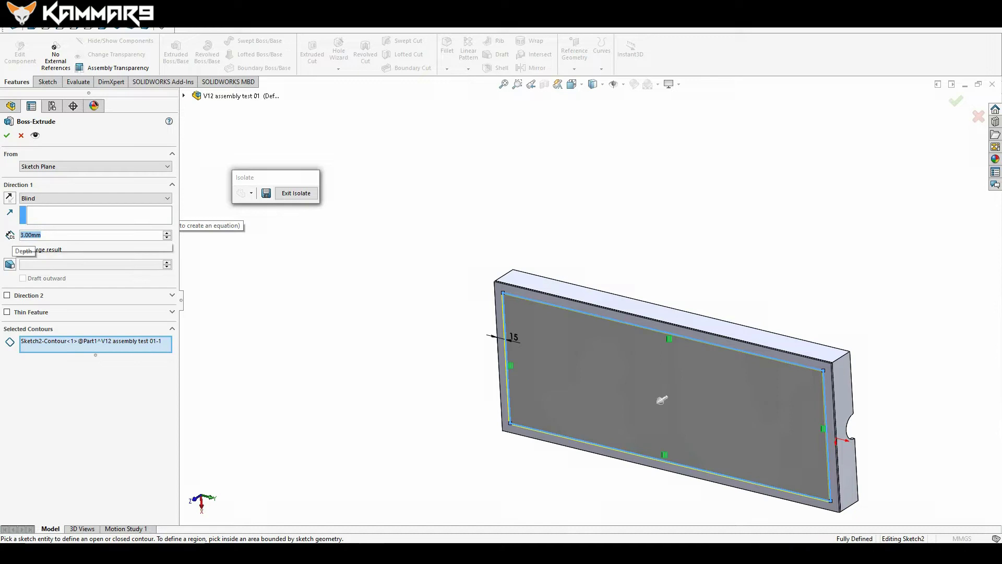
{"action": "type", "text": "65"}
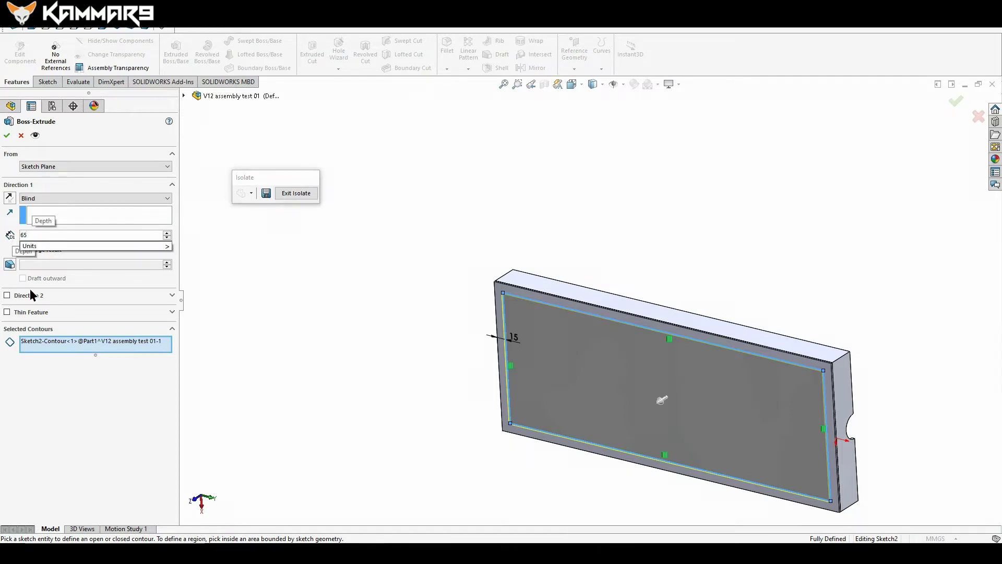
{"action": "left_click", "coordinate": [8, 225]}
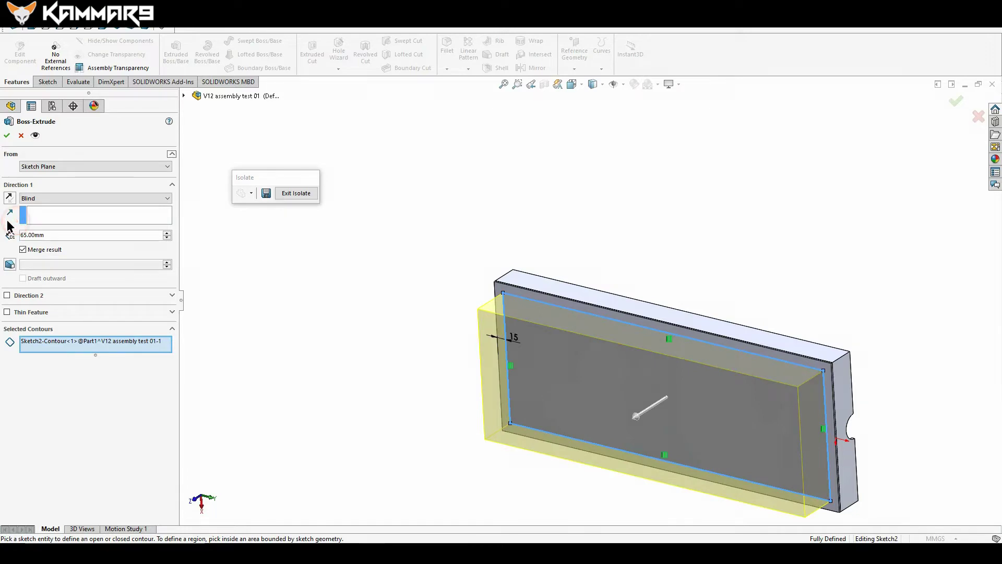
{"action": "left_click", "coordinate": [7, 136]}
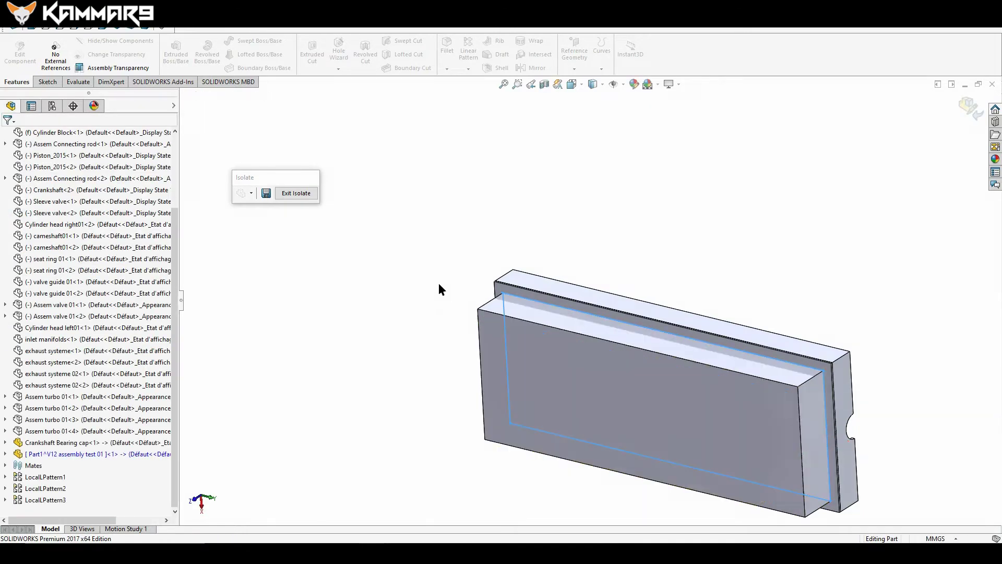
Step: Orbit Part1 to inspect the new 65 mm extrusion
{"action": "middle_click_drag", "start_coordinate": [453, 245], "coordinate": [486, 319]}
{"action": "left_click", "coordinate": [513, 218]}
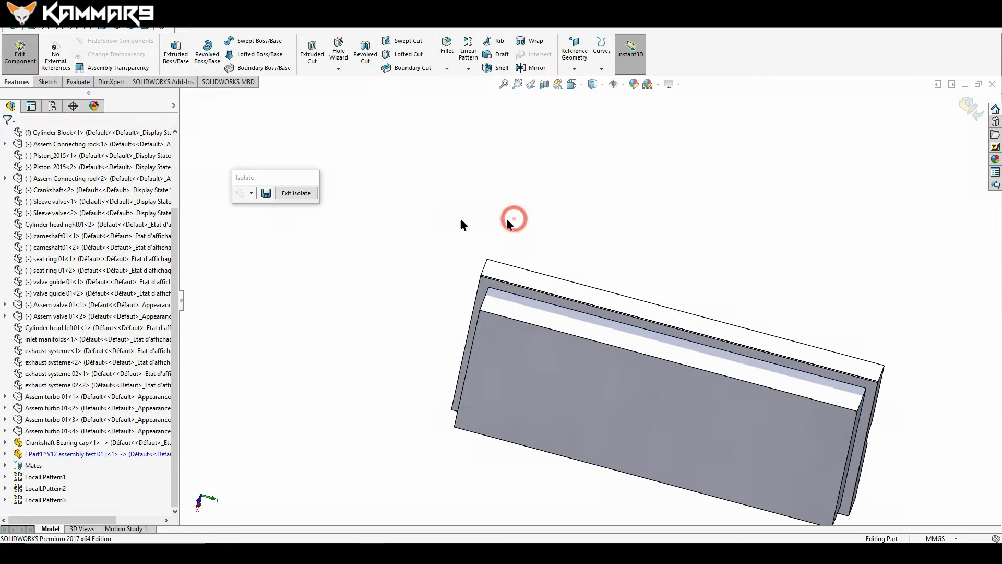
{"action": "scroll", "coordinate": [72, 365], "scroll_direction": "up", "scroll_amount": 3}
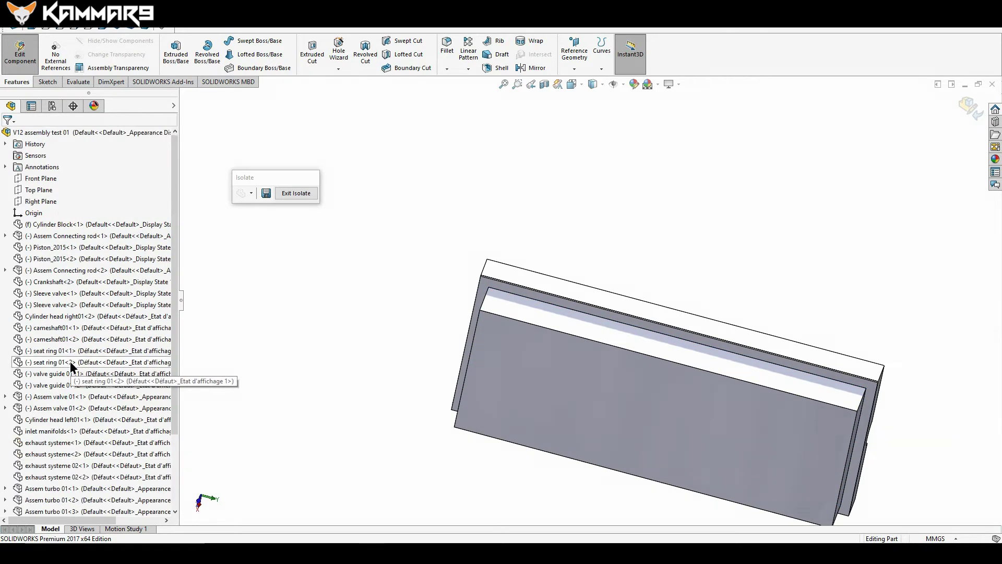
Step: Show the Cylinder Block again and orbit to see Part1 beneath the engine
{"action": "left_click", "coordinate": [85, 224]}
{"action": "right_click", "coordinate": [84, 223]}
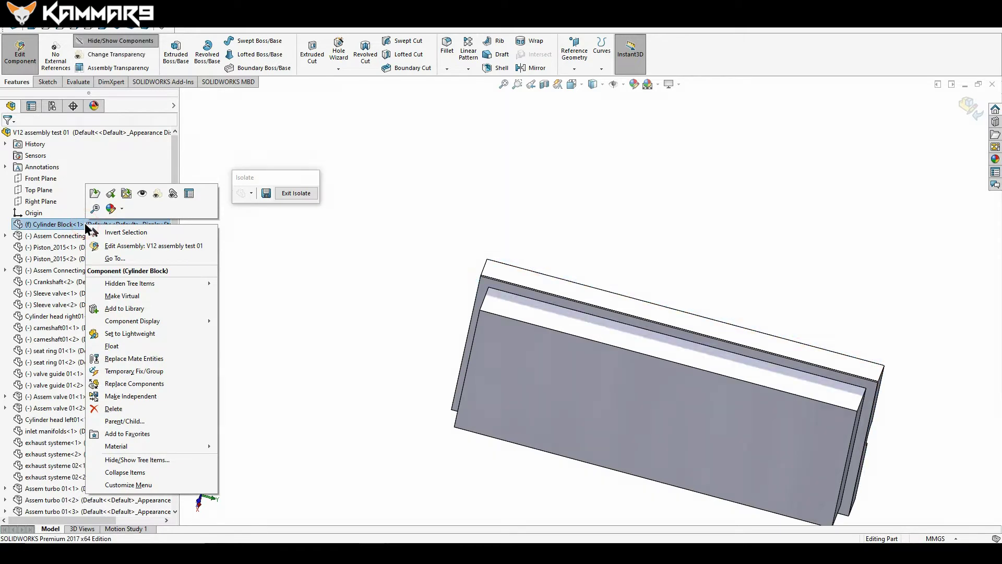
{"action": "left_click", "coordinate": [142, 195]}
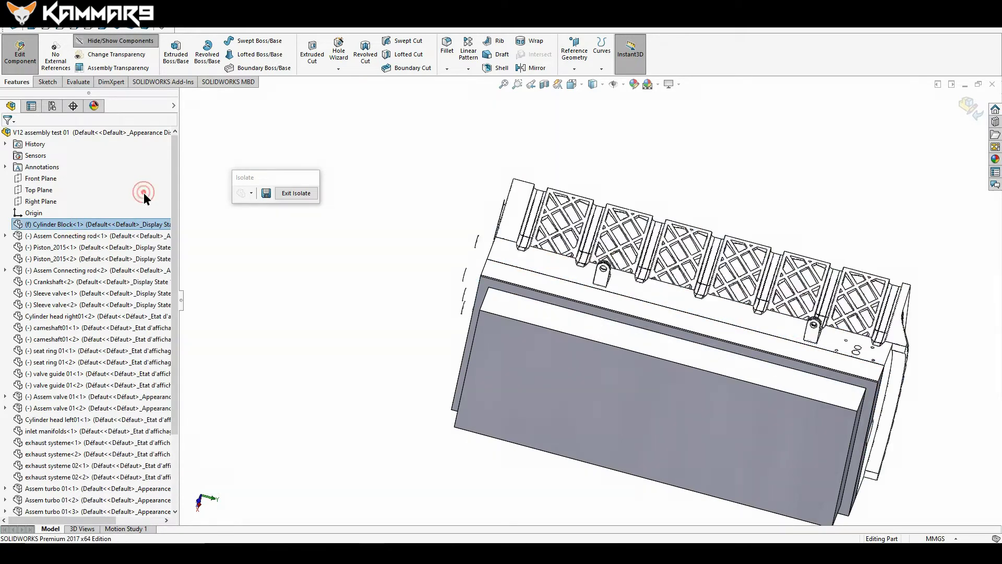
{"action": "left_click", "coordinate": [277, 249]}
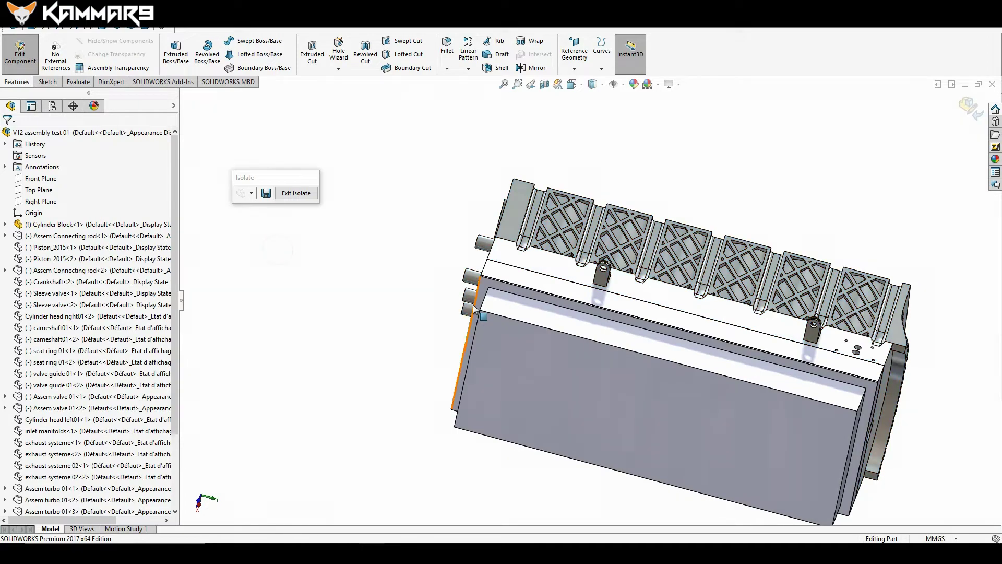
{"action": "middle_click_drag", "start_coordinate": [428, 317], "coordinate": [509, 320]}
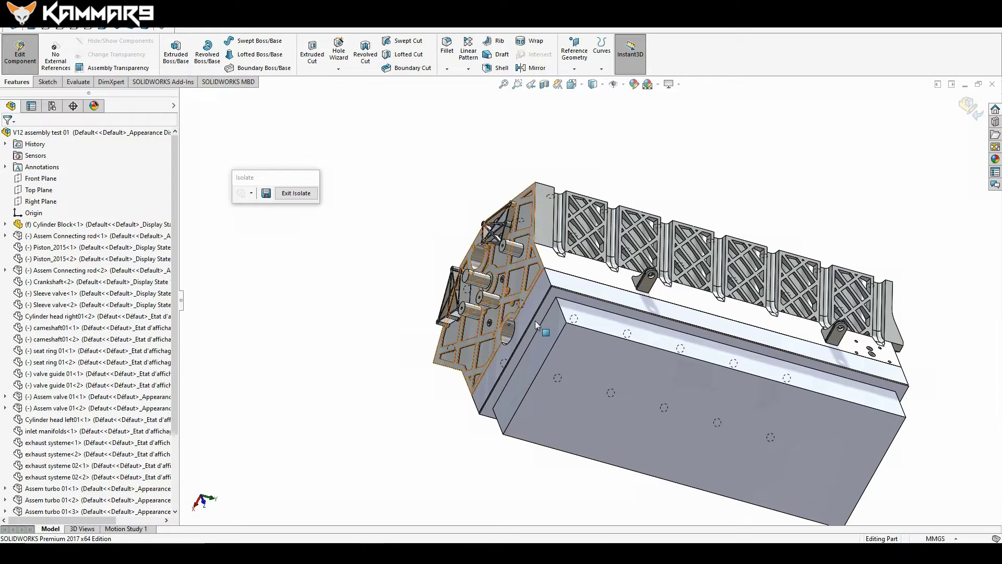
{"action": "middle_click_drag", "start_coordinate": [630, 333], "coordinate": [550, 286]}
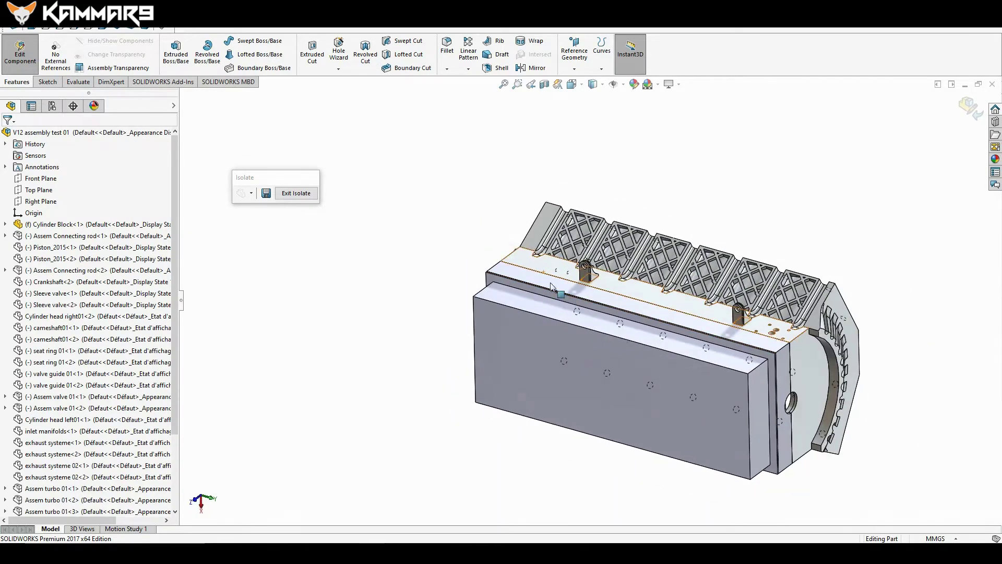
{"action": "scroll", "coordinate": [783, 449], "scroll_direction": "down", "scroll_amount": 2}
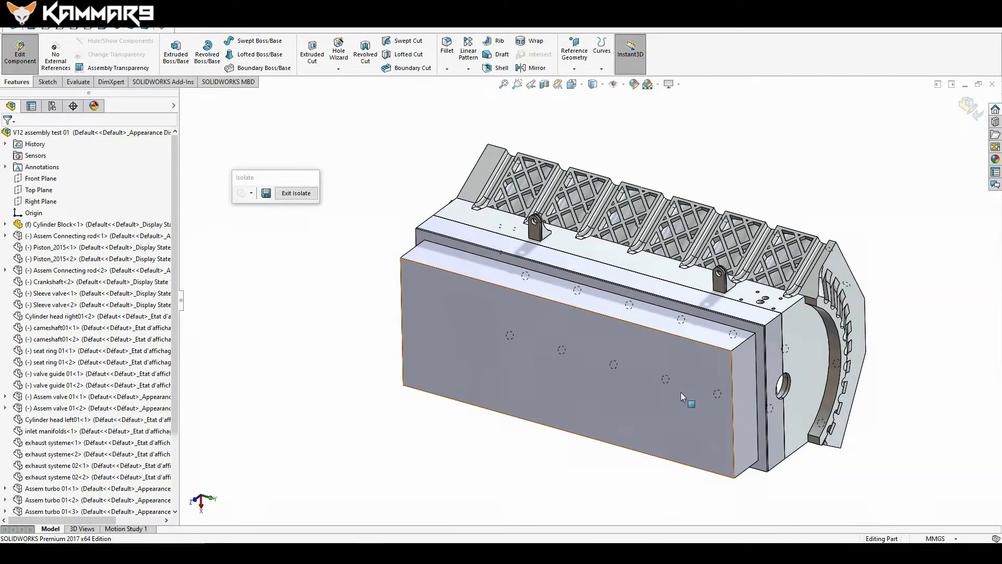
Step: Start a sketch on the block's front face and draw a narrow corner rectangle from top edge to bottom edge
{"action": "left_click", "coordinate": [684, 358]}
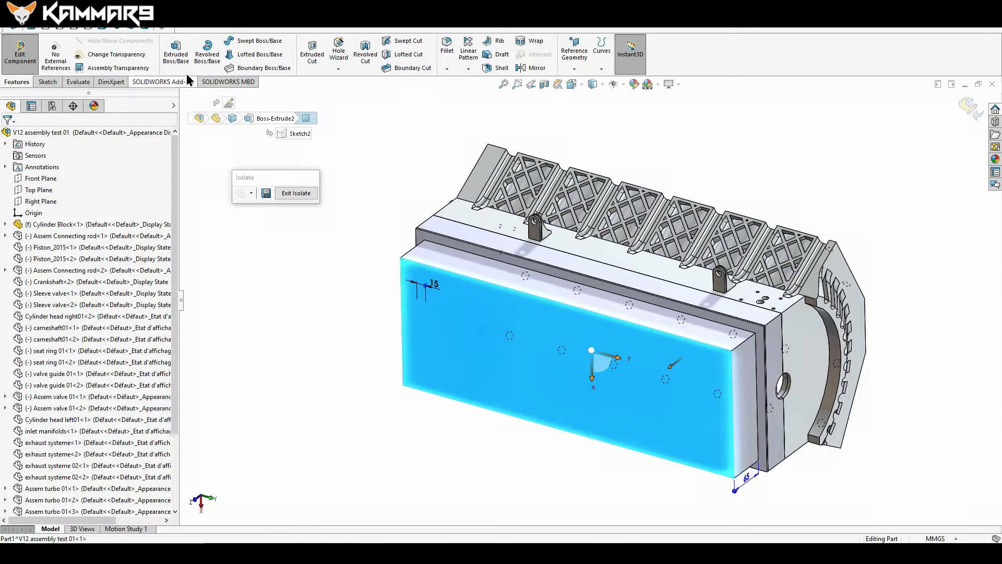
{"action": "left_click", "coordinate": [50, 83]}
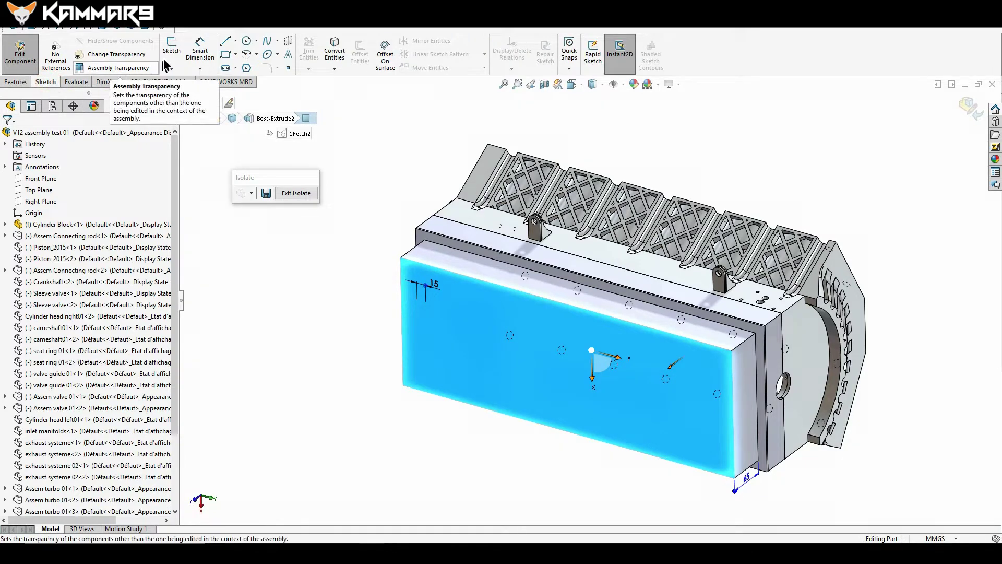
{"action": "left_click", "coordinate": [176, 50]}
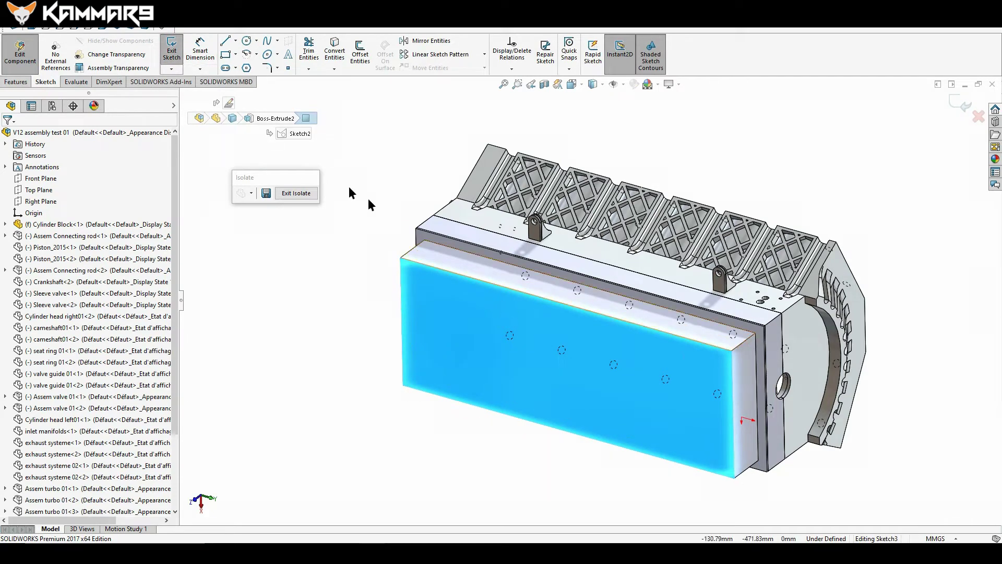
{"action": "left_click", "coordinate": [226, 54]}
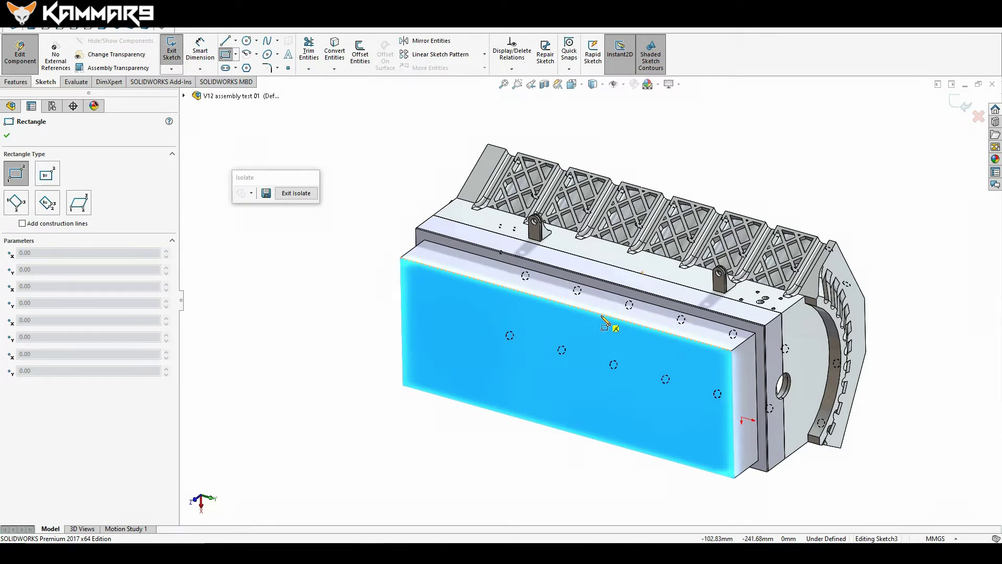
{"action": "left_click", "coordinate": [602, 316]}
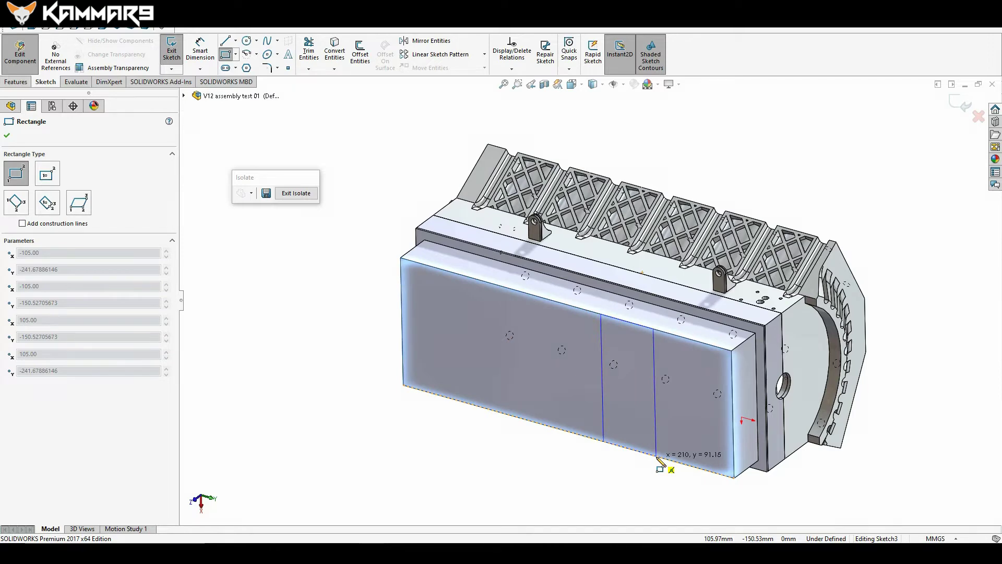
{"action": "left_click", "coordinate": [656, 456]}
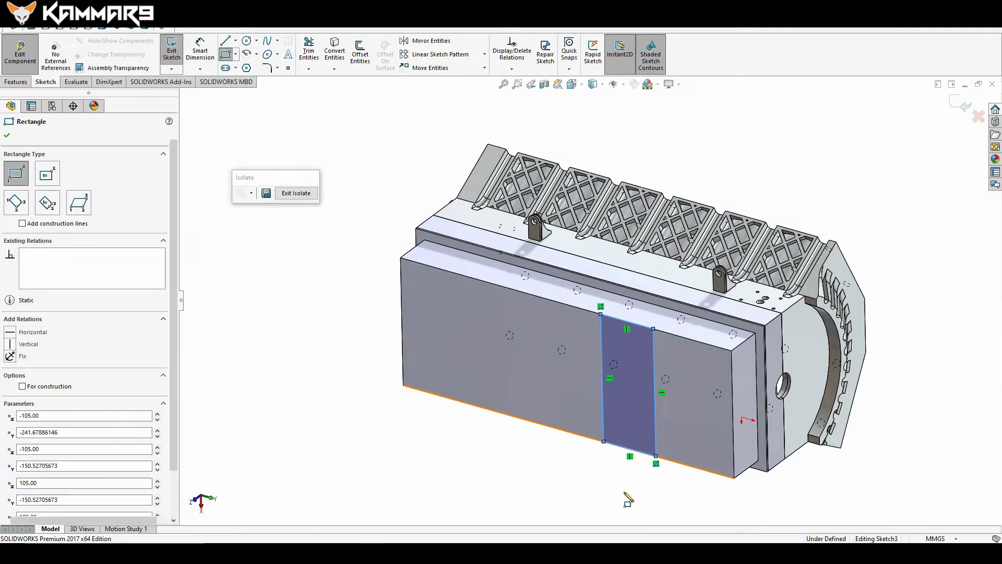
{"action": "key", "text": "Escape"}
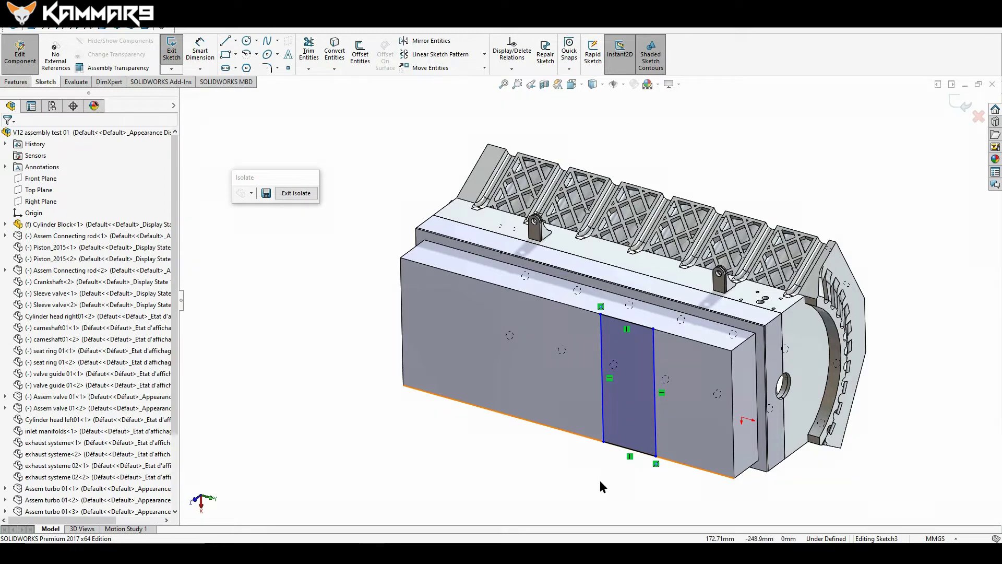
{"action": "left_click", "coordinate": [600, 480]}
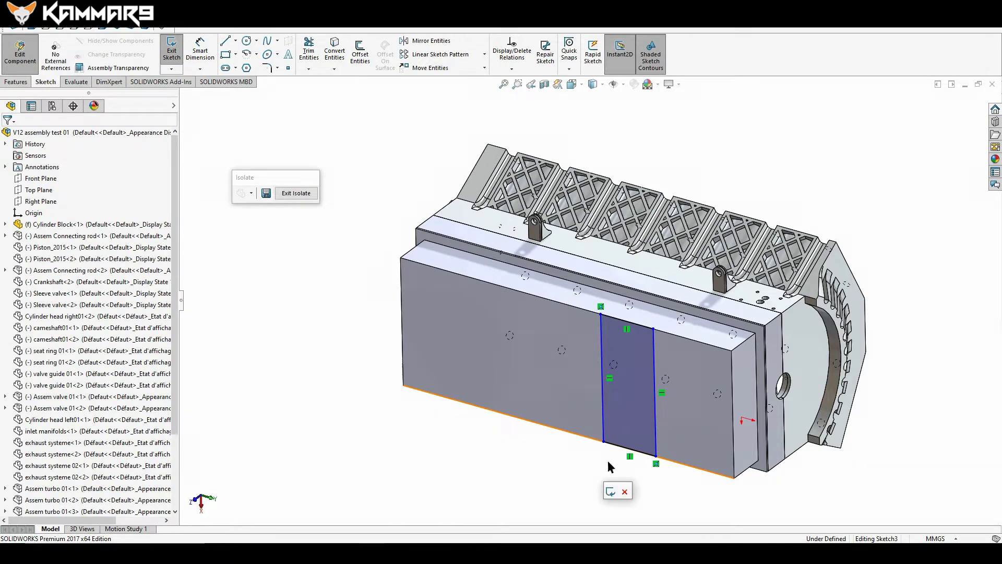
{"action": "left_click", "coordinate": [496, 459]}
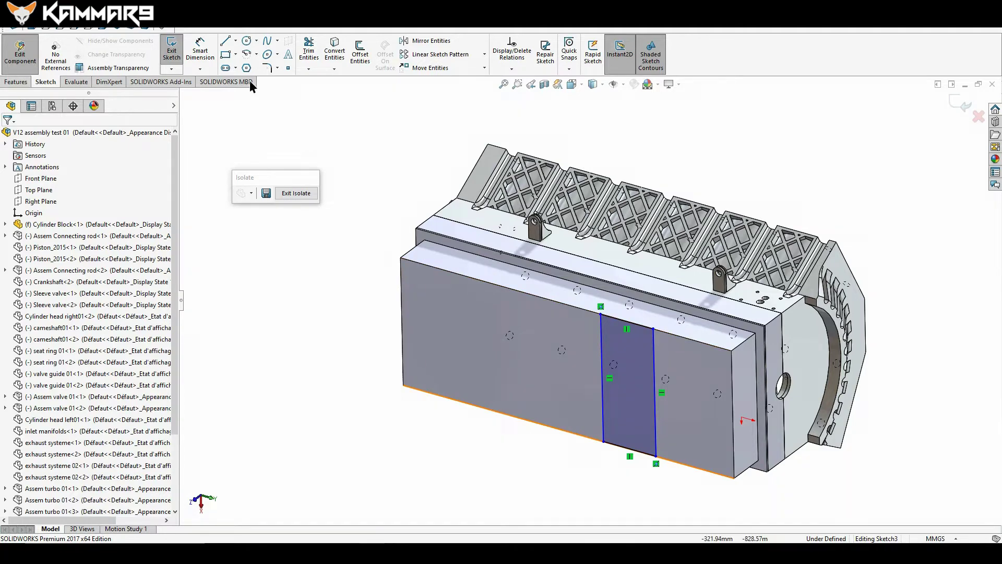
Step: Dimension the rectangle's top line to 200 mm and its offset from the block's right edge to 50 mm
{"action": "left_click", "coordinate": [204, 55]}
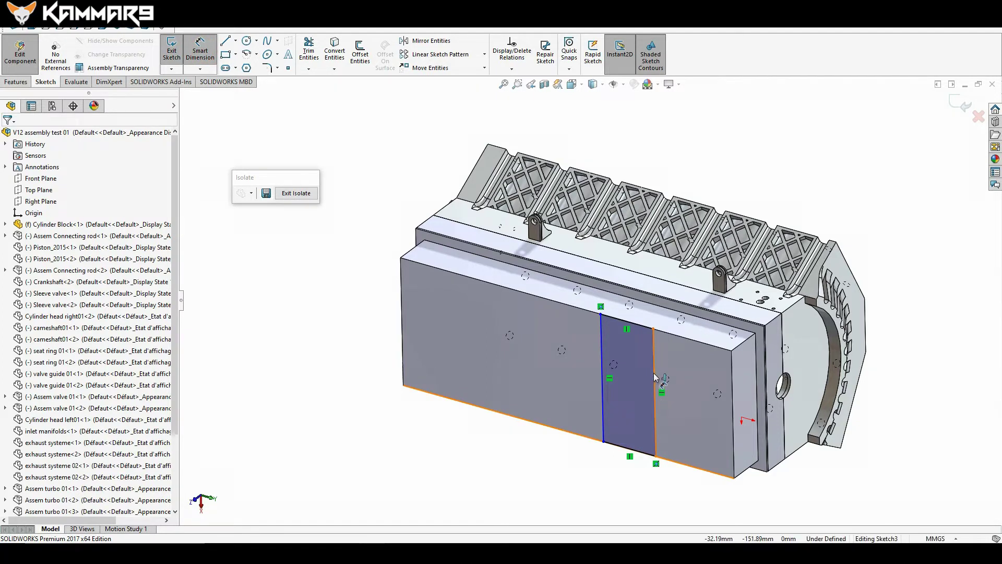
{"action": "left_click", "coordinate": [633, 321]}
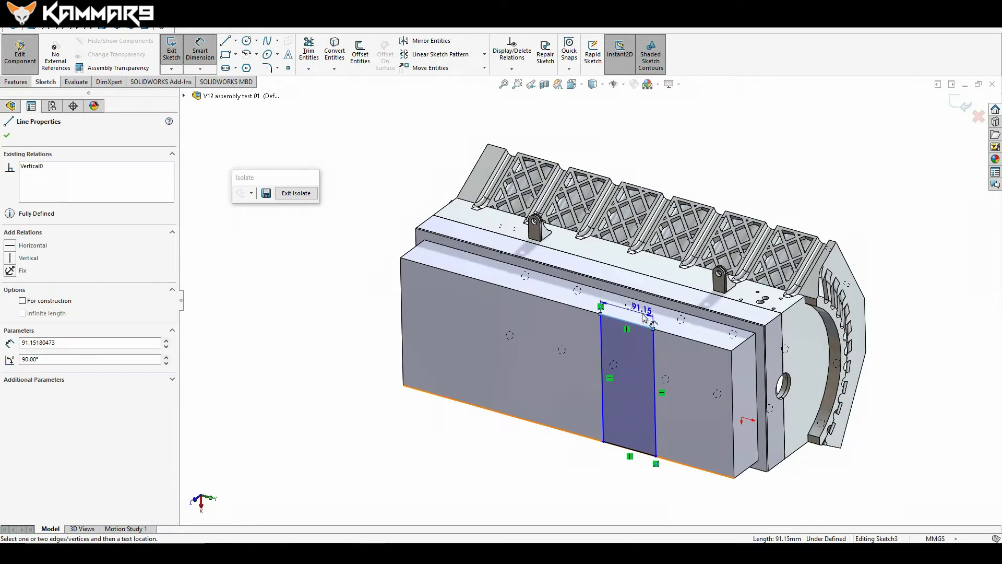
{"action": "left_click", "coordinate": [645, 317]}
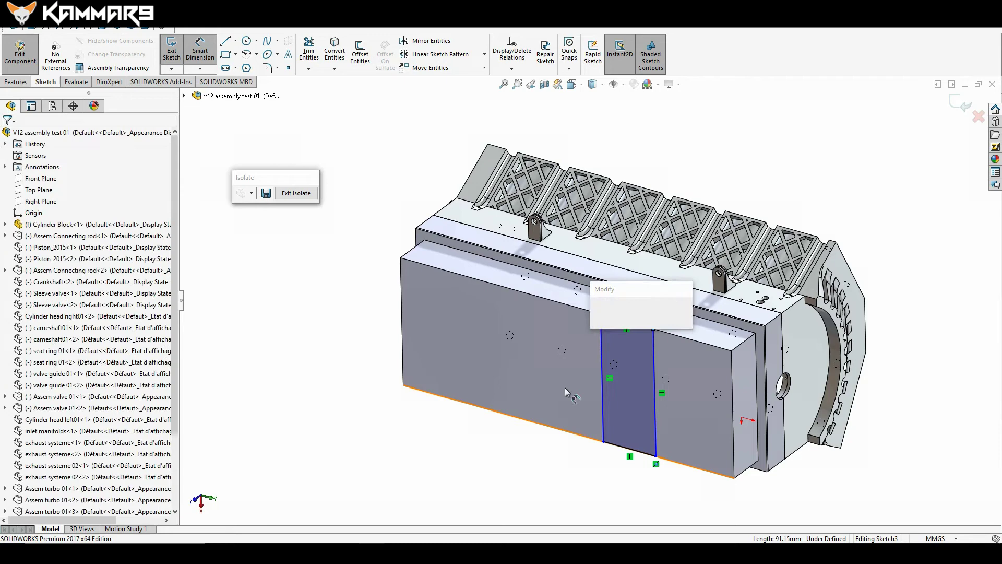
{"action": "type", "text": "200"}
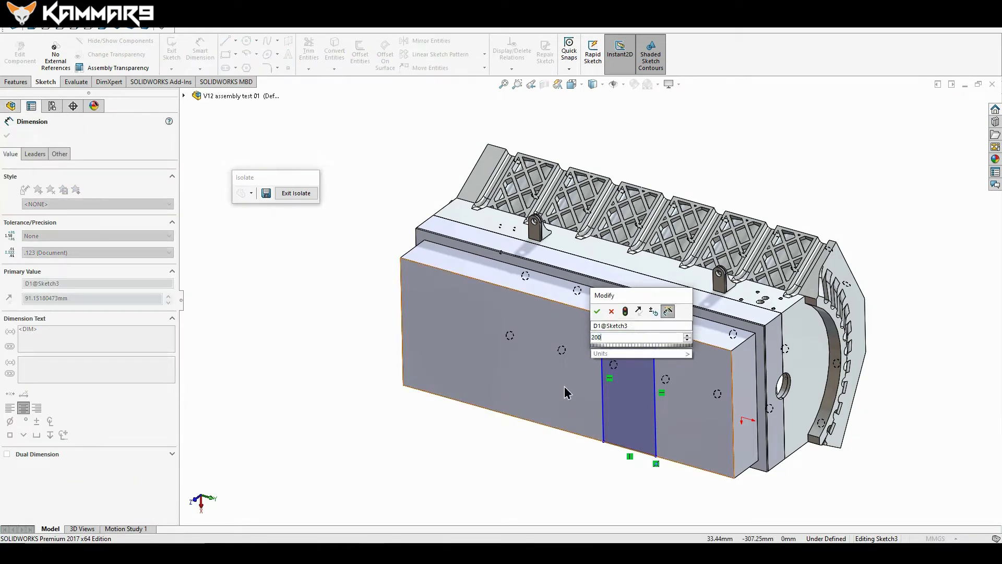
{"action": "key", "text": "Escape"}
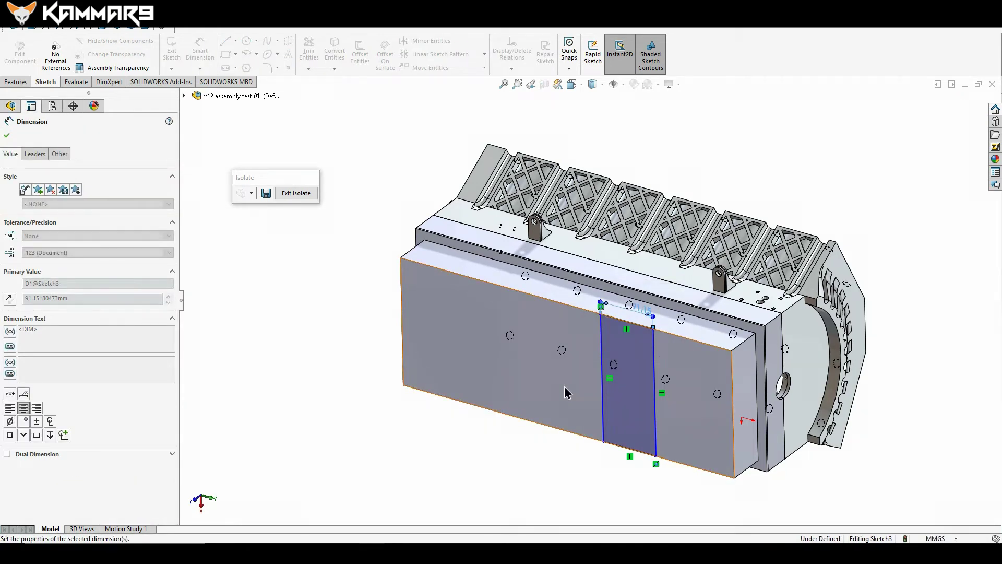
{"action": "left_click", "coordinate": [733, 441]}
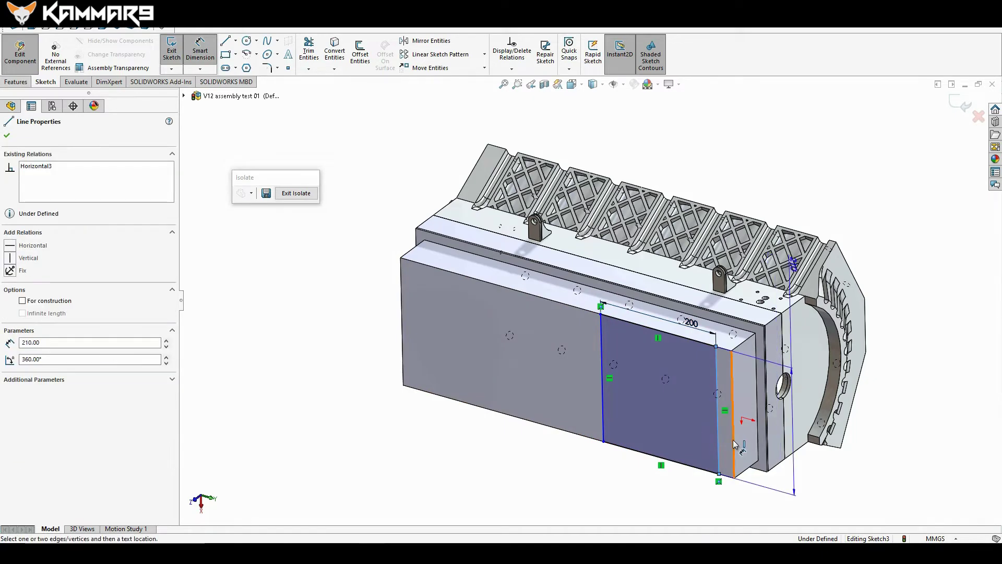
{"action": "left_click", "coordinate": [723, 505]}
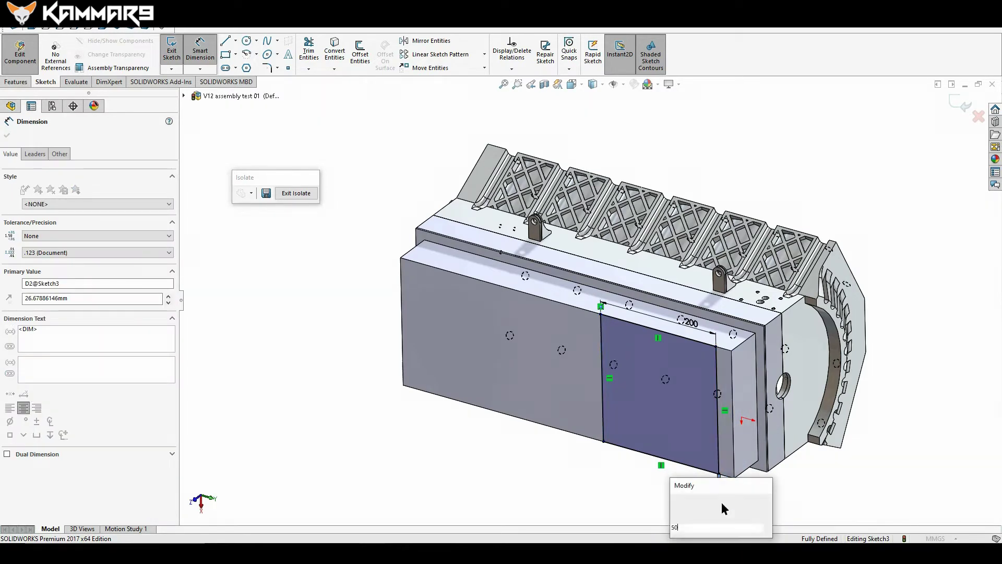
{"action": "key", "text": "Return"}
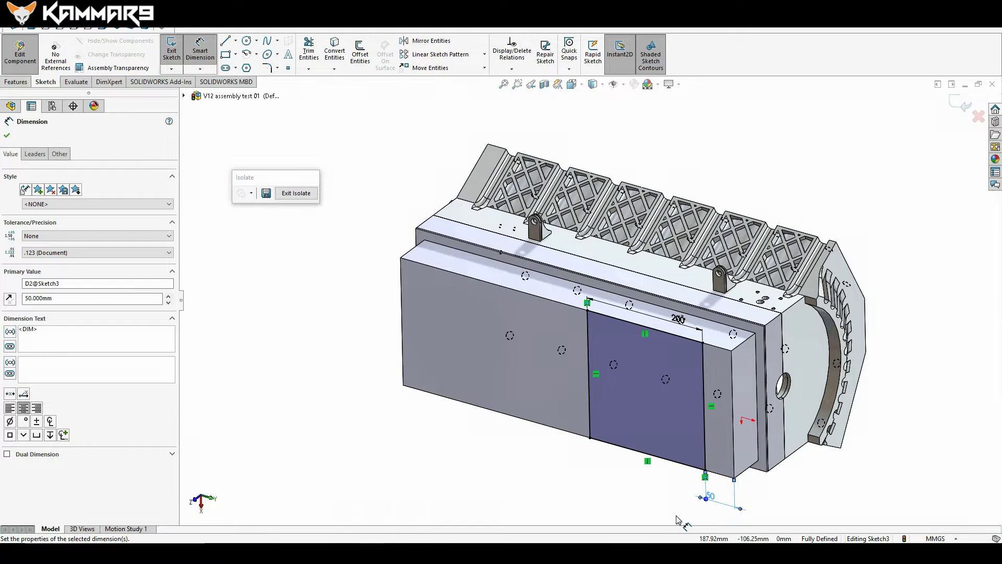
{"action": "left_click", "coordinate": [653, 499]}
{"action": "key", "text": "Escape"}
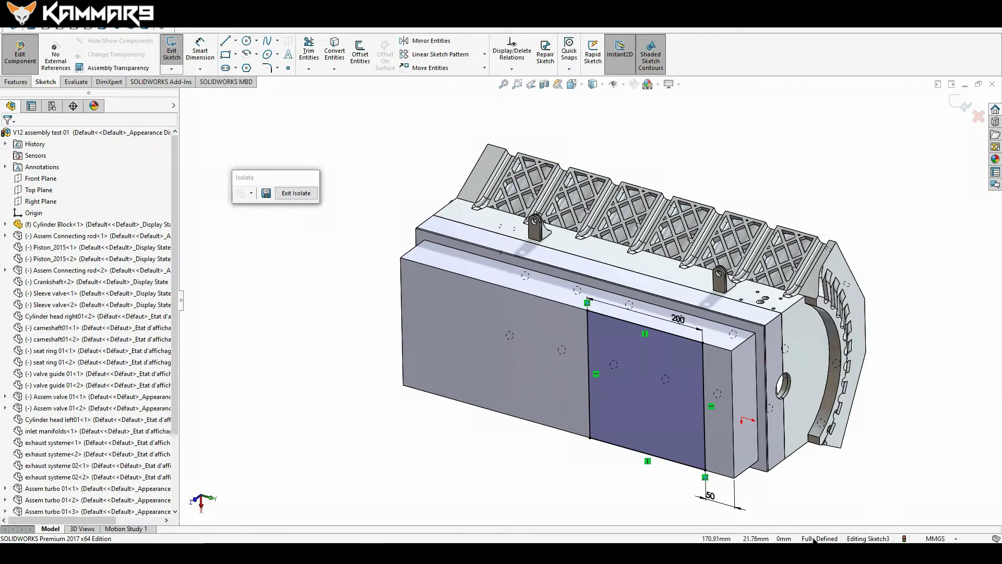
{"action": "left_click", "coordinate": [838, 501]}
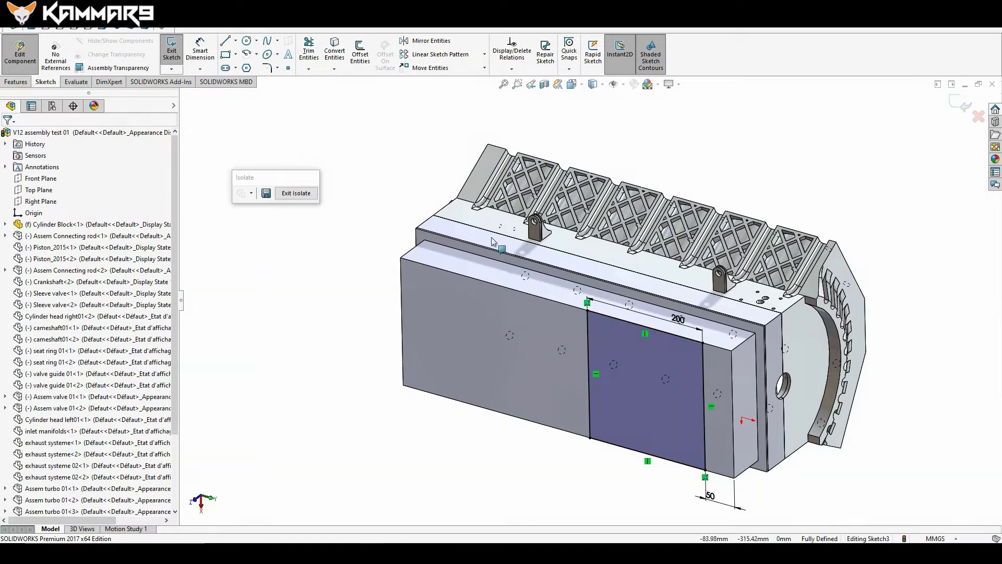
{"action": "left_click", "coordinate": [21, 83]}
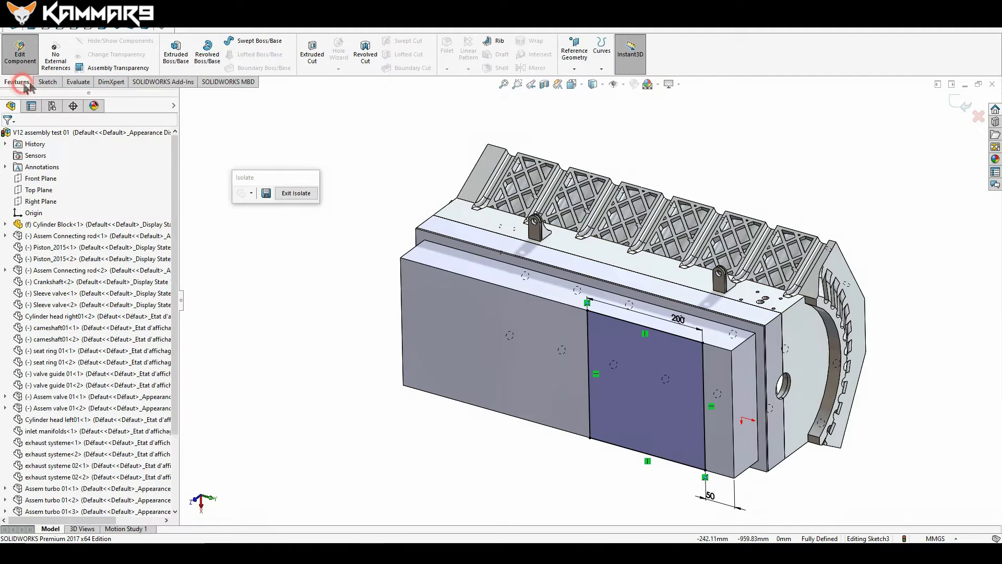
Step: Extrude the dimensioned rectangle 20 mm outward from the front face as a boss pad
{"action": "left_click", "coordinate": [175, 61]}
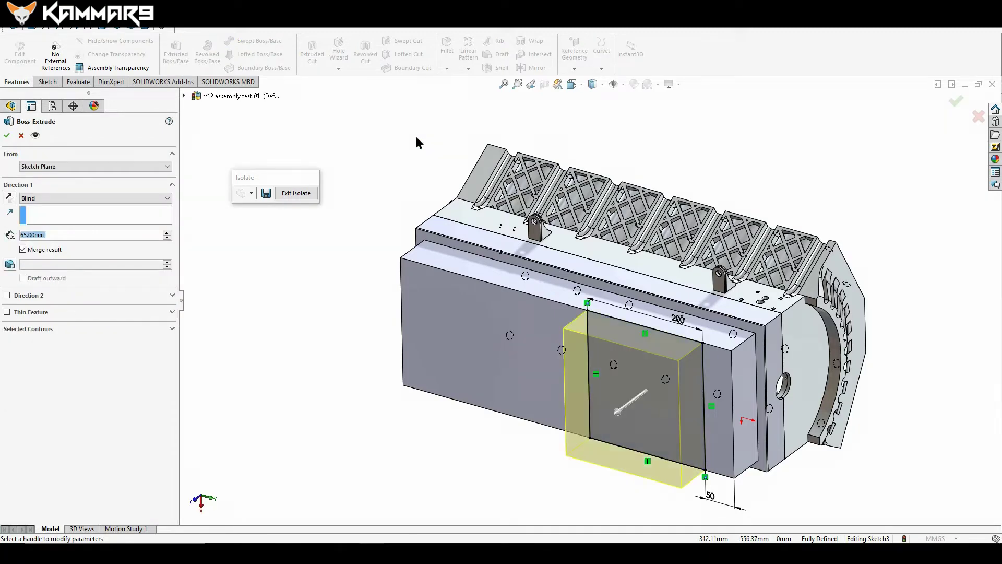
{"action": "left_click", "coordinate": [104, 235]}
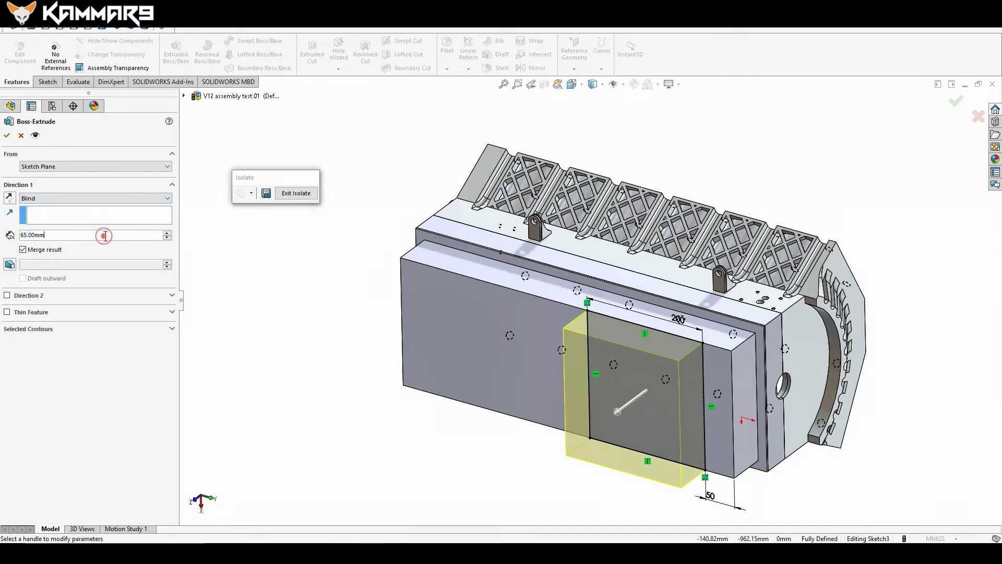
{"action": "double_click", "coordinate": [116, 235]}
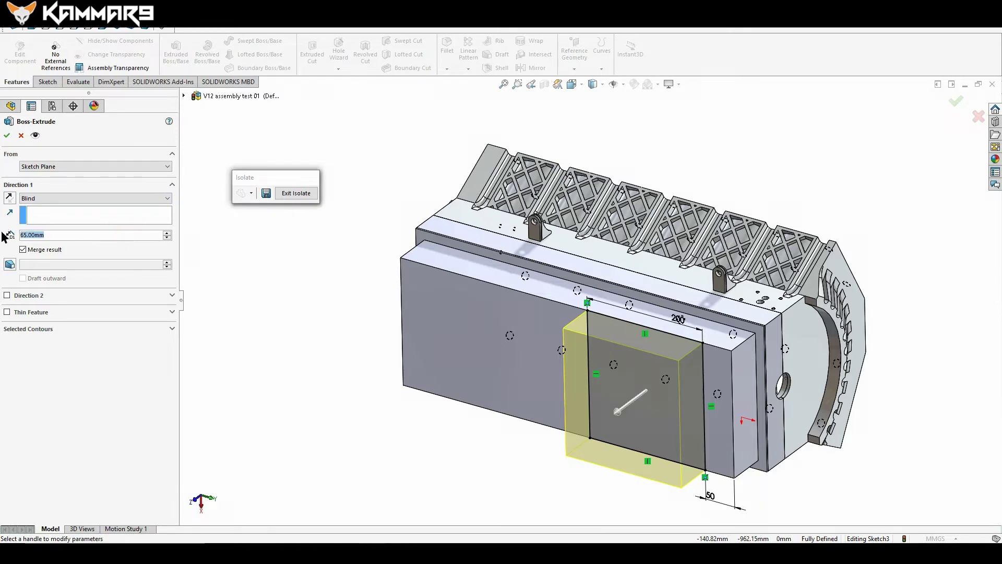
{"action": "type", "text": "20"}
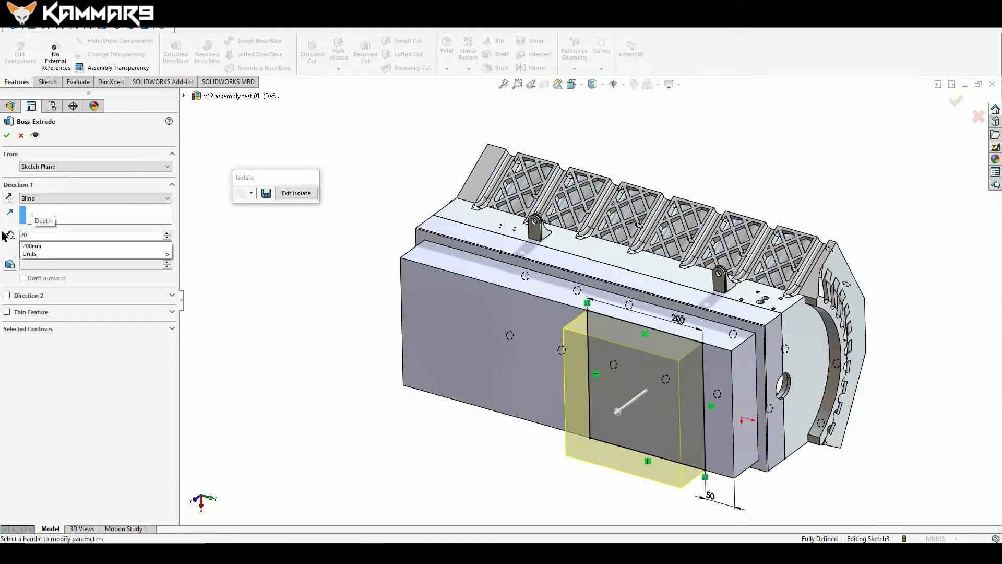
{"action": "key", "text": "Return"}
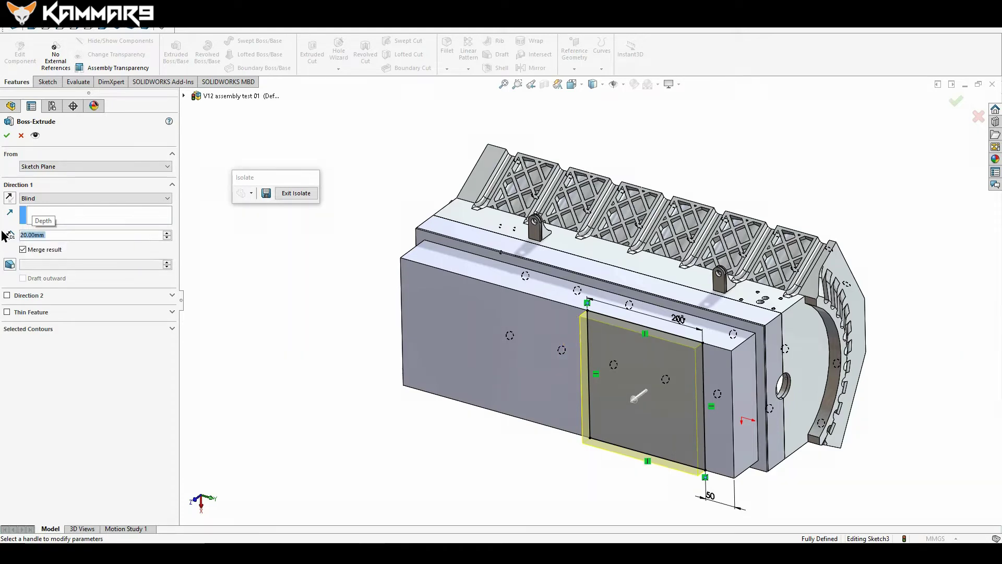
{"action": "left_click", "coordinate": [7, 135]}
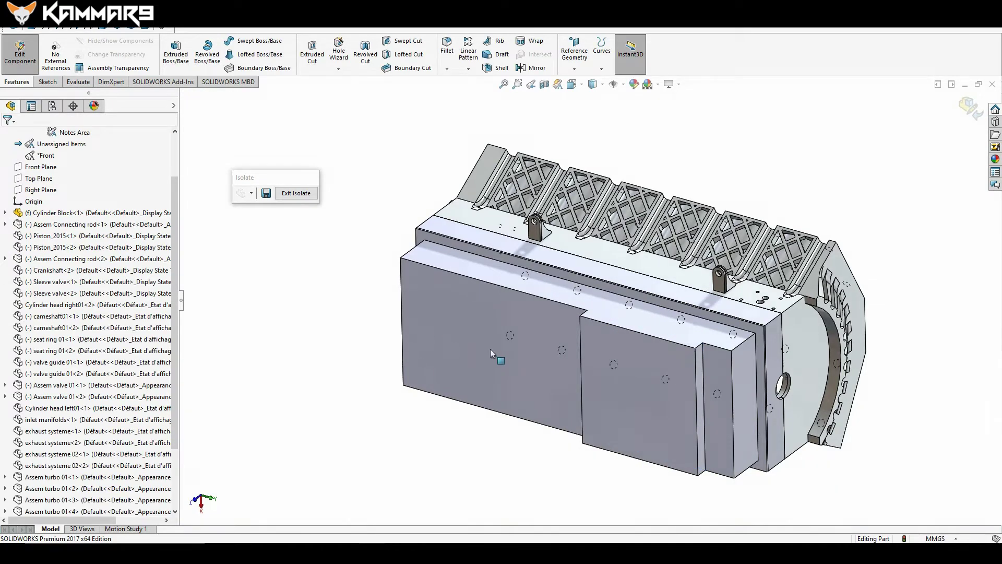
Step: Hide the Cylinder Block so the tank part stands on its own
{"action": "middle_click_drag", "start_coordinate": [497, 345], "coordinate": [428, 353]}
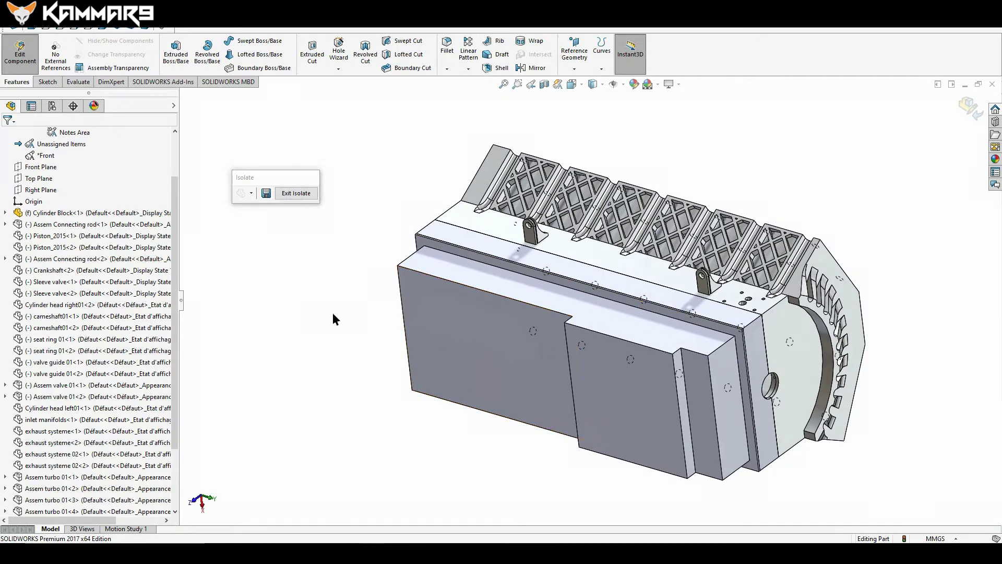
{"action": "middle_click_drag", "start_coordinate": [343, 319], "coordinate": [354, 321]}
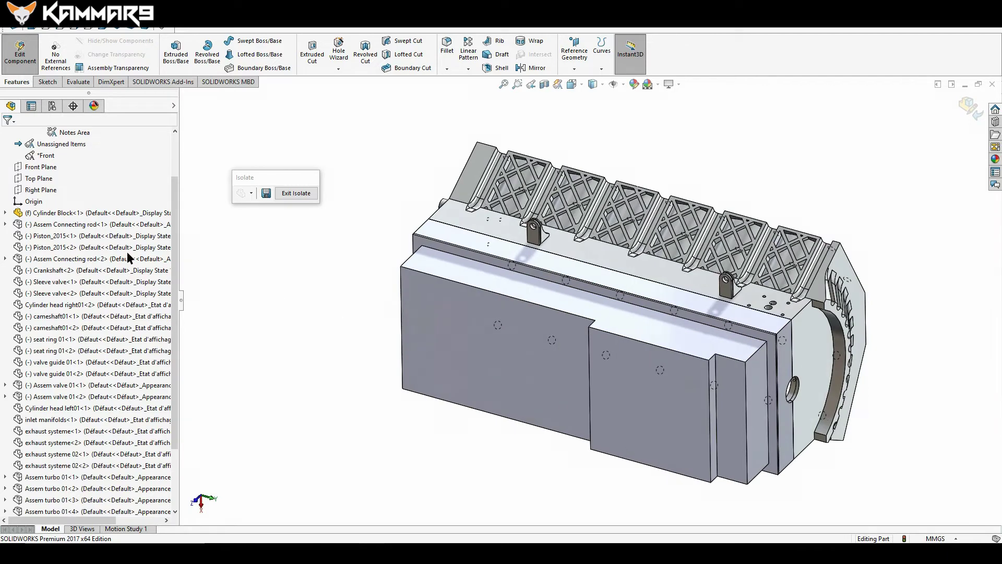
{"action": "right_click", "coordinate": [47, 211]}
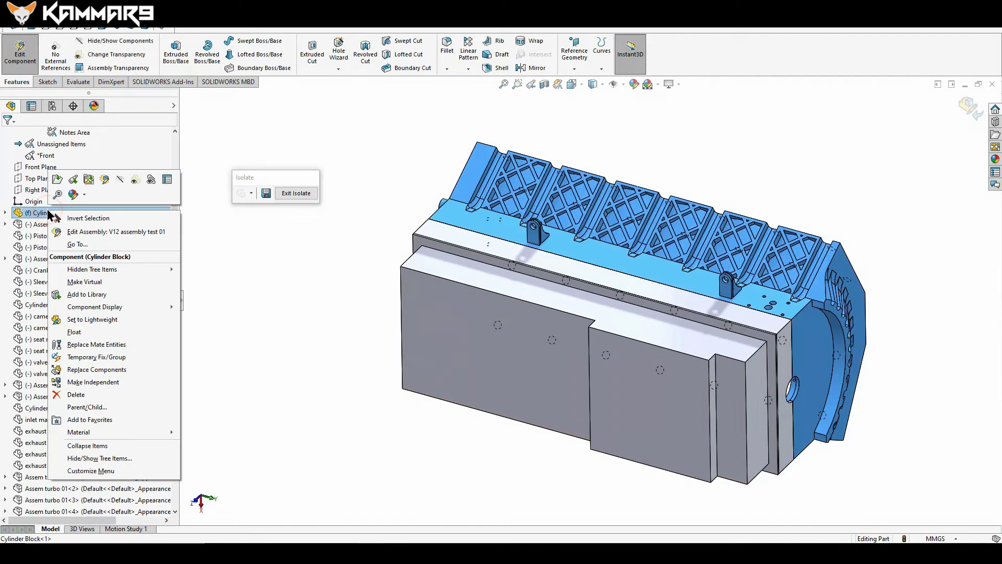
{"action": "left_click", "coordinate": [121, 180]}
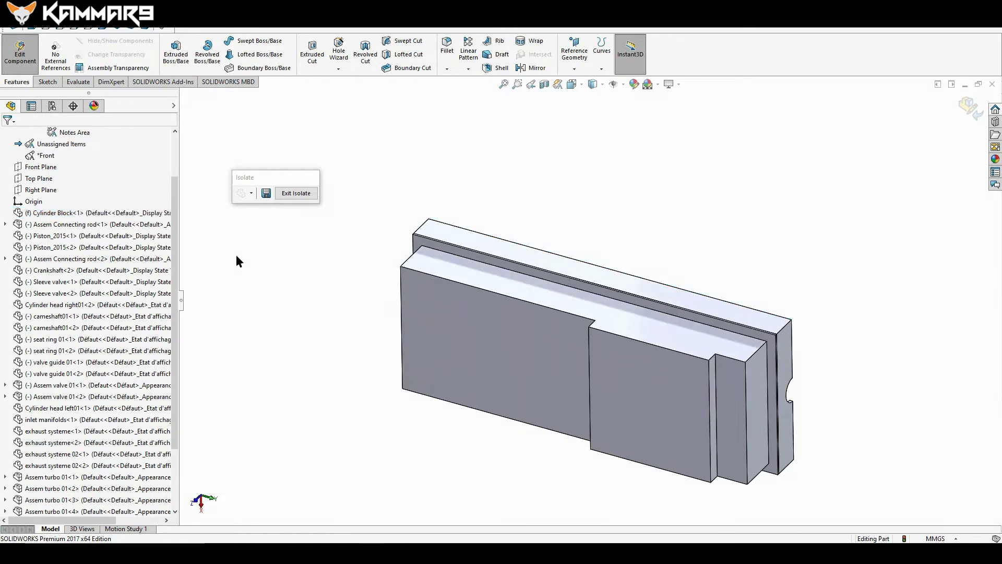
Step: Leave the Crankshaft Bearing cap menu and orbit the tank to face its stepped underside
{"action": "left_click", "coordinate": [460, 232]}
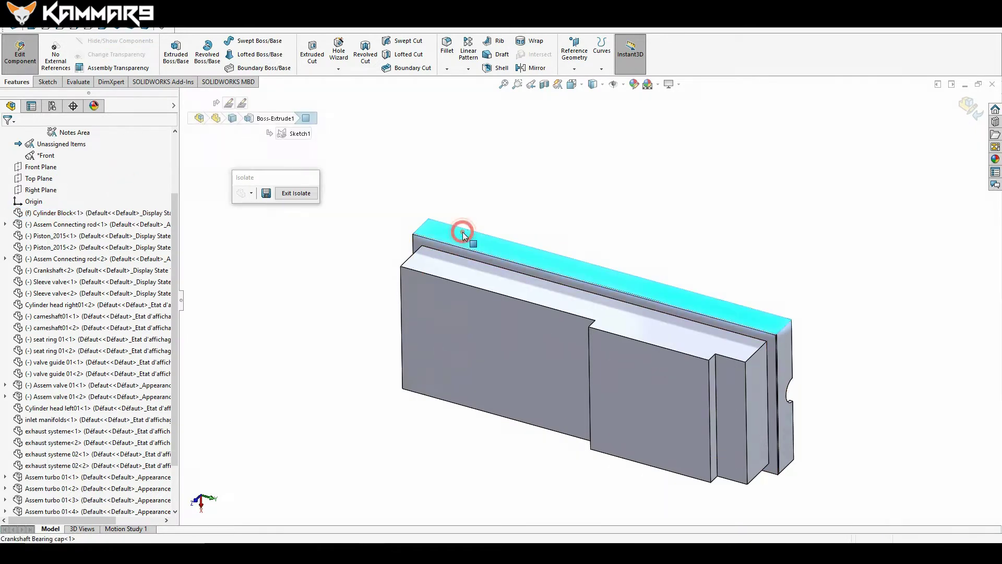
{"action": "scroll", "coordinate": [118, 431], "scroll_direction": "down", "scroll_amount": 3}
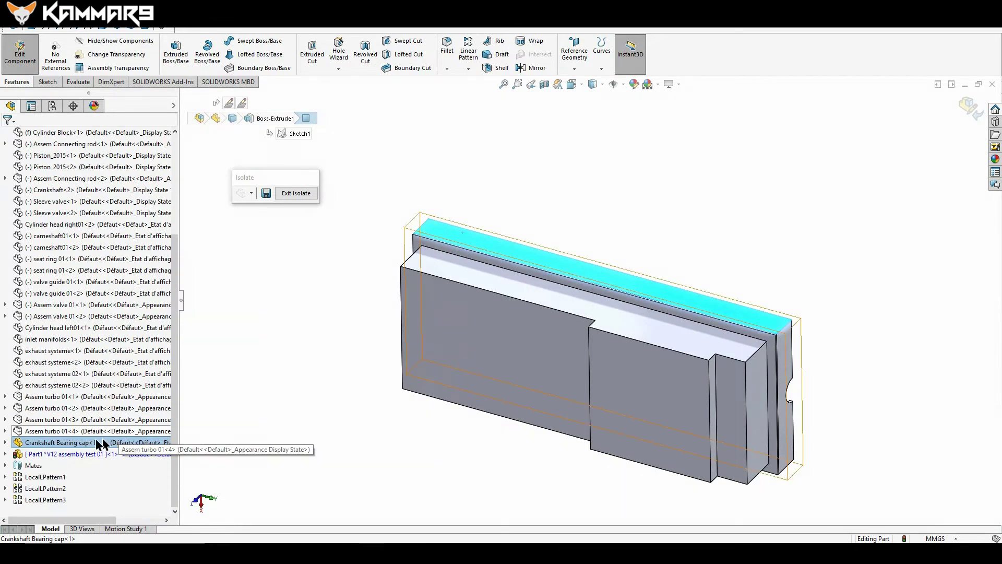
{"action": "right_click", "coordinate": [71, 441]}
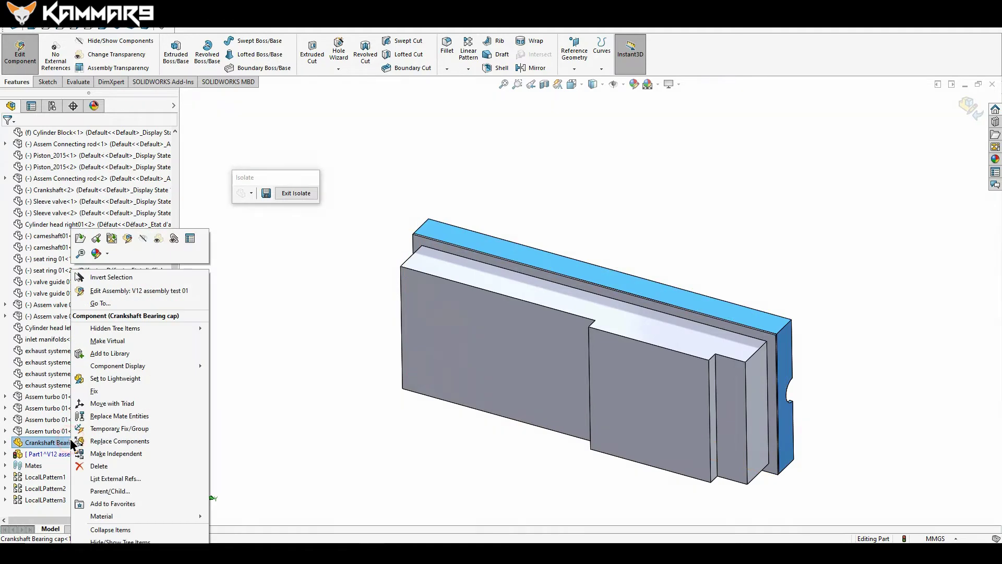
{"action": "left_click", "coordinate": [143, 239]}
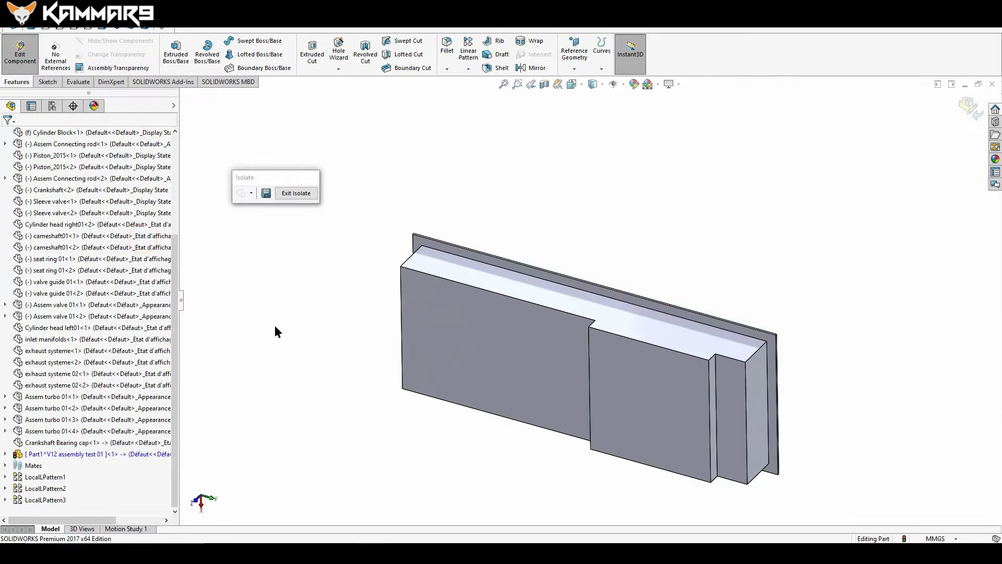
{"action": "middle_click_drag", "start_coordinate": [274, 324], "coordinate": [678, 150]}
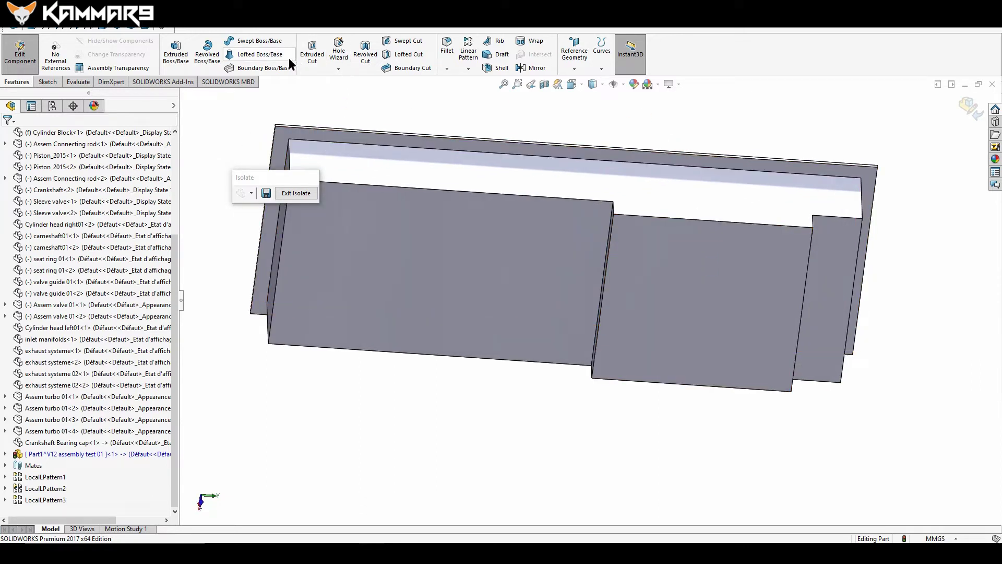
Step: Start a 20 mm fillet on the deeper section's large face with full preview on
{"action": "left_click", "coordinate": [450, 45]}
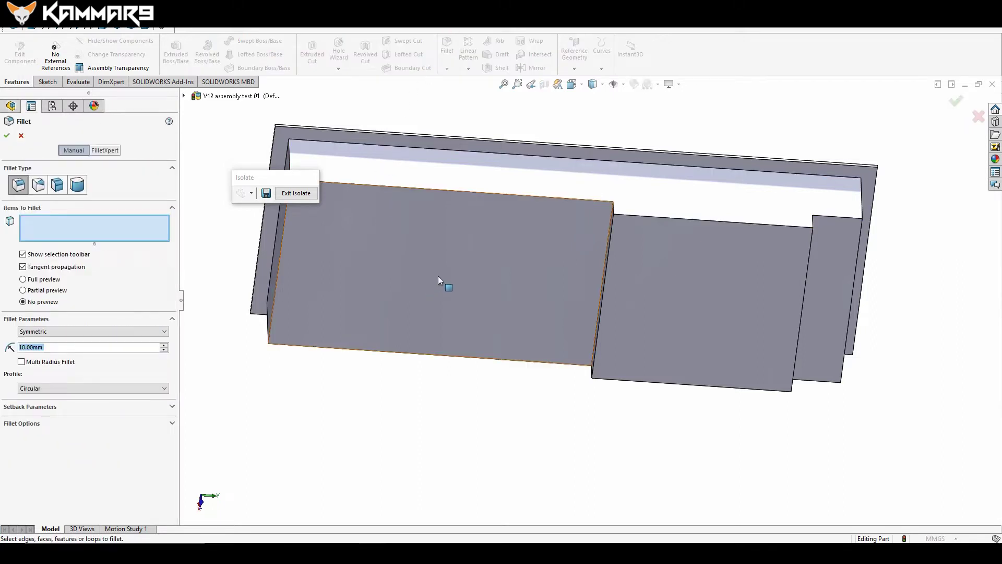
{"action": "left_click", "coordinate": [449, 259]}
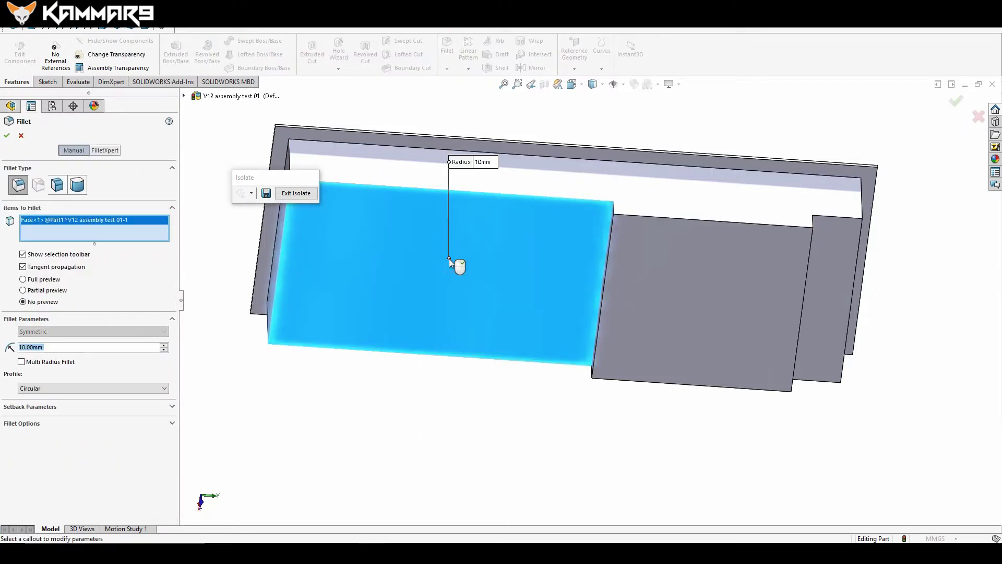
{"action": "left_click", "coordinate": [23, 279]}
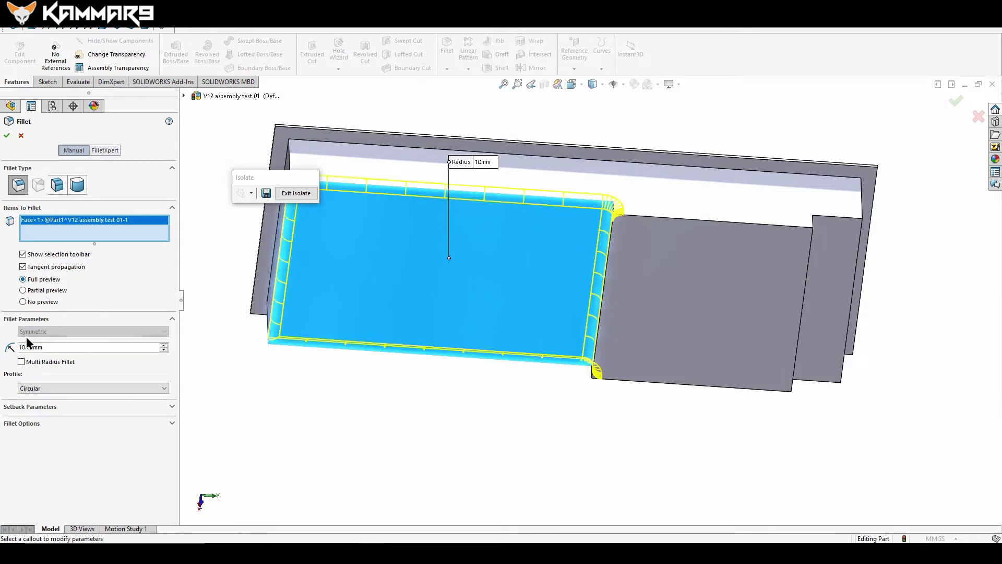
{"action": "double_click", "coordinate": [67, 347]}
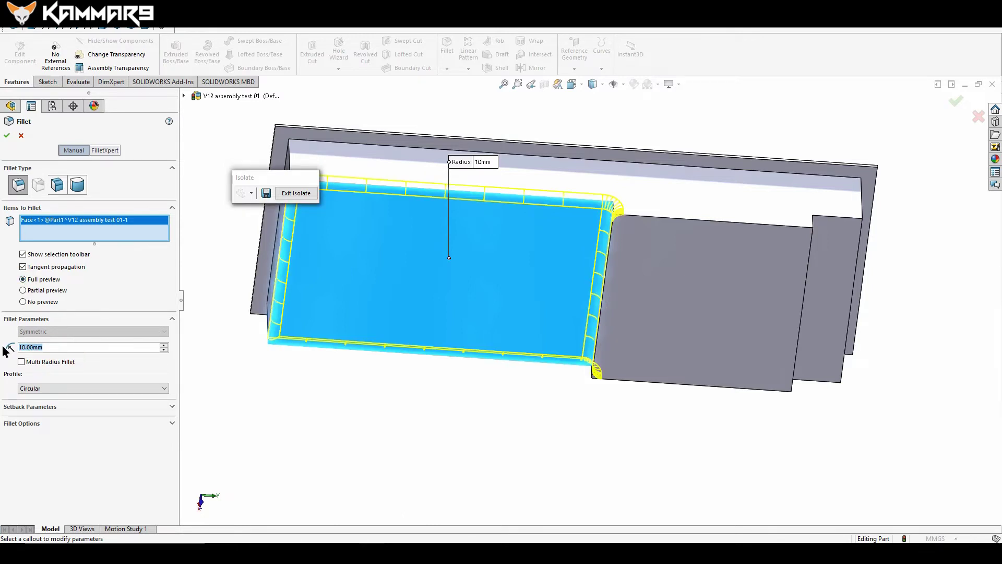
{"action": "type", "text": "20"}
{"action": "key", "text": "Return"}
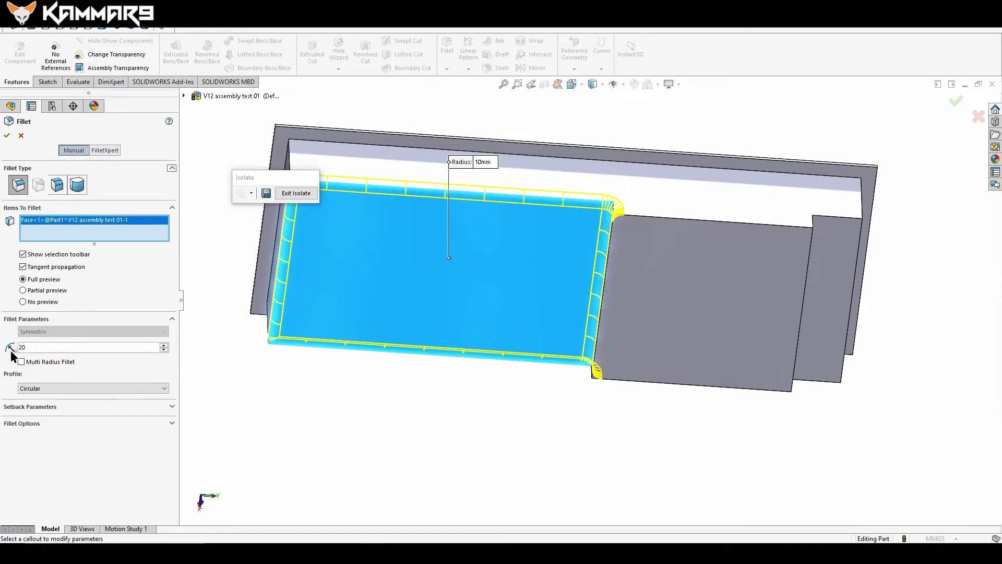
Step: Add the end face and the four vertical corner edges to the 20 mm fillet and apply it
{"action": "left_click", "coordinate": [834, 334]}
{"action": "key", "text": "f"}
{"action": "middle_click_drag", "start_coordinate": [827, 380], "coordinate": [663, 339]}
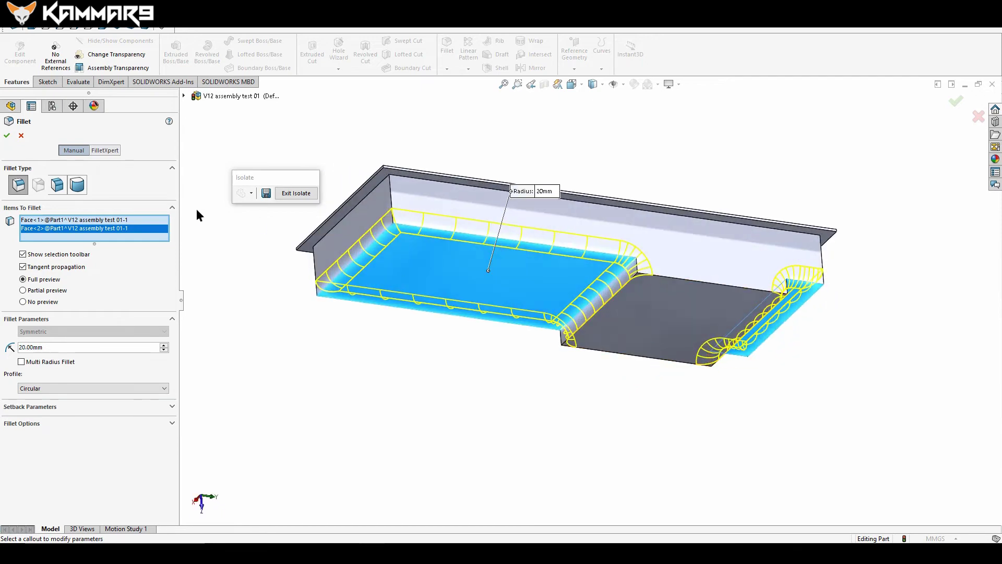
{"action": "left_click", "coordinate": [390, 215]}
{"action": "left_click", "coordinate": [318, 263]}
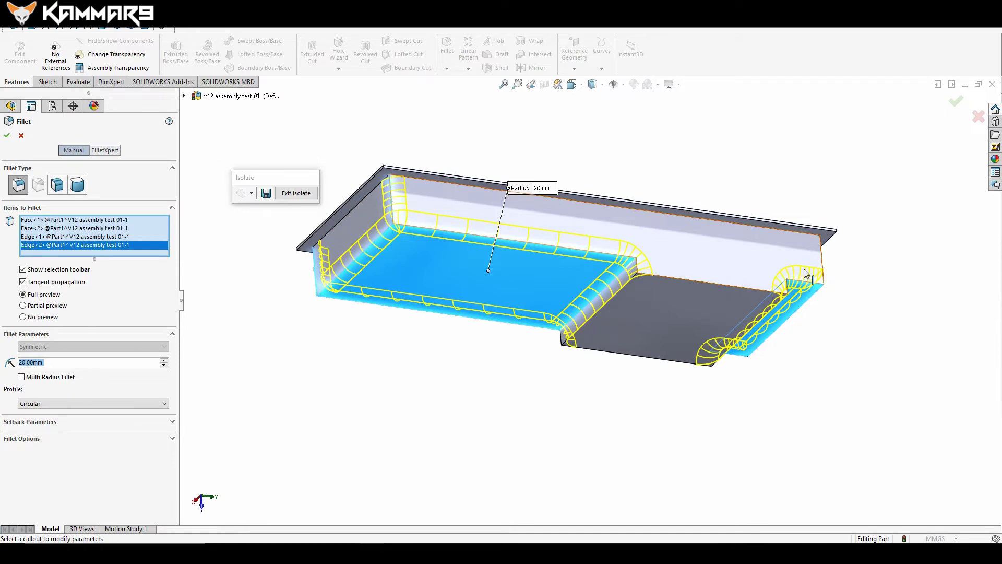
{"action": "left_click", "coordinate": [822, 267]}
{"action": "middle_click_drag", "start_coordinate": [818, 269], "coordinate": [715, 282]}
{"action": "left_click", "coordinate": [705, 327]}
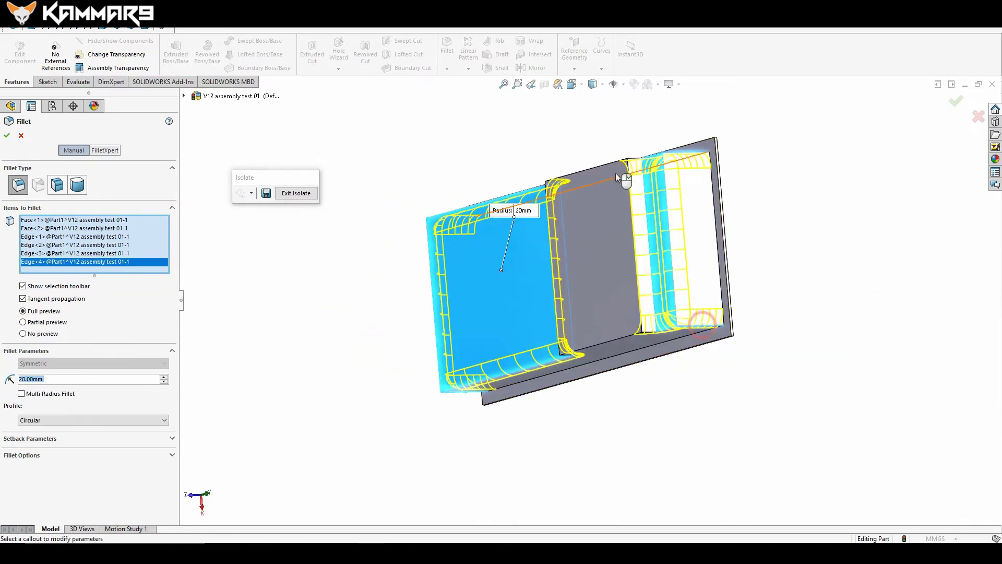
{"action": "middle_click_drag", "start_coordinate": [616, 173], "coordinate": [446, 237]}
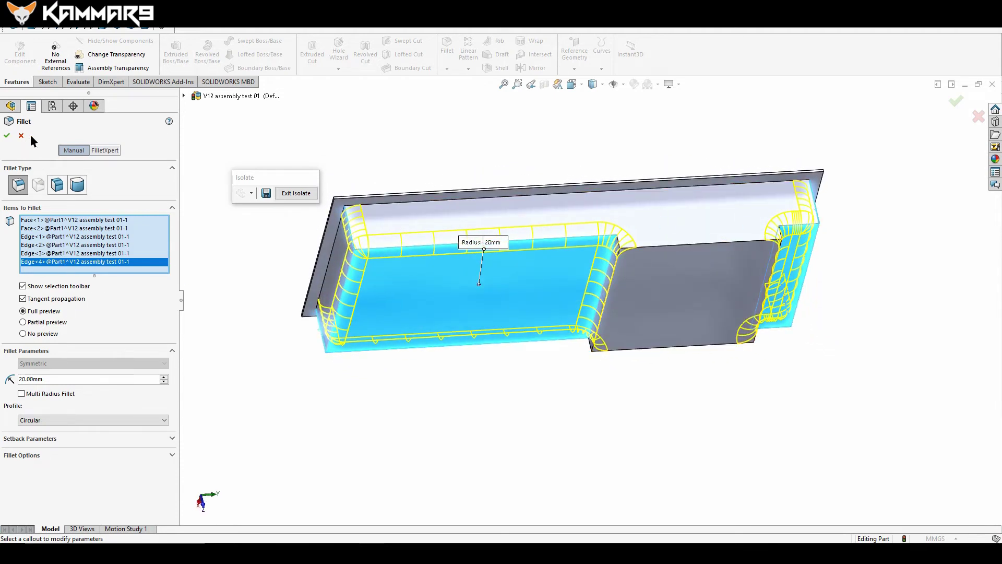
{"action": "left_click", "coordinate": [7, 136]}
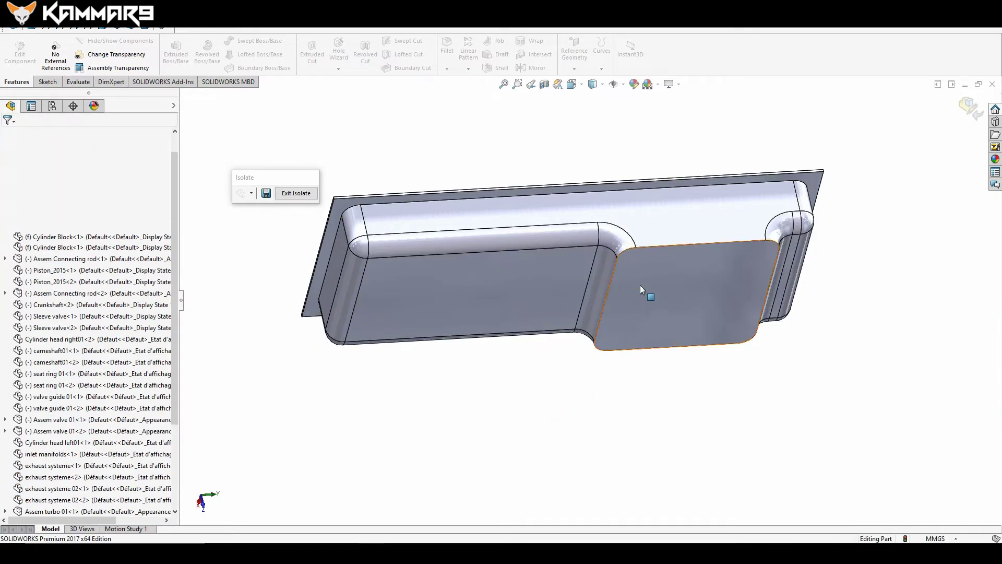
Step: Fillet the edges around the shallower middle step face with a 30 mm radius
{"action": "middle_click_drag", "start_coordinate": [682, 288], "coordinate": [511, 148]}
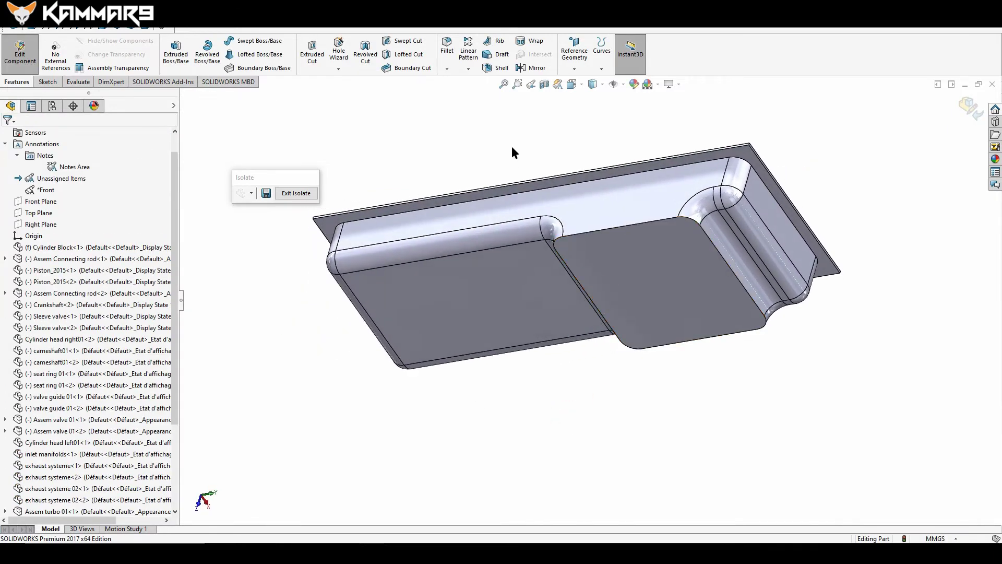
{"action": "left_click", "coordinate": [448, 46]}
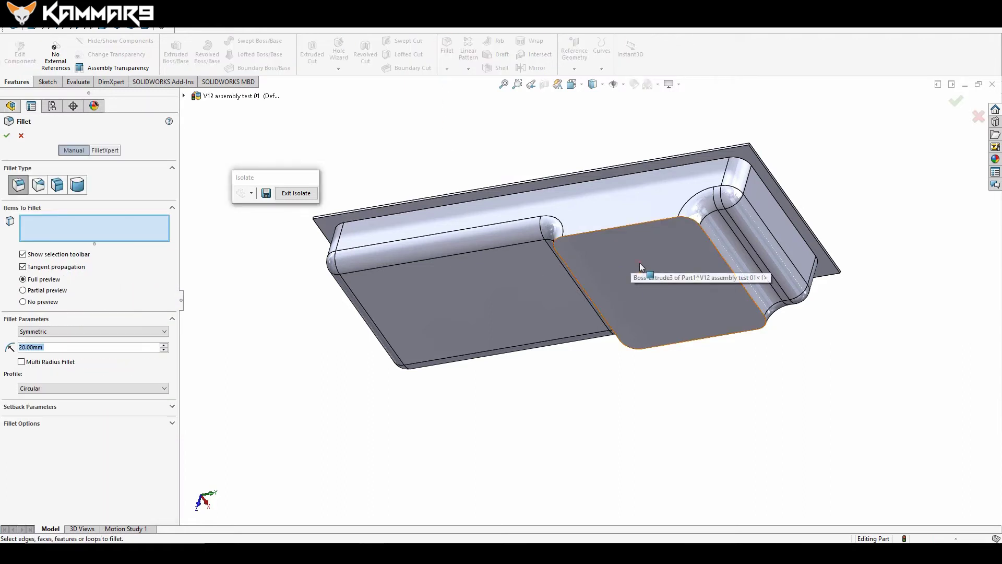
{"action": "left_click", "coordinate": [641, 267]}
{"action": "left_click", "coordinate": [69, 348]}
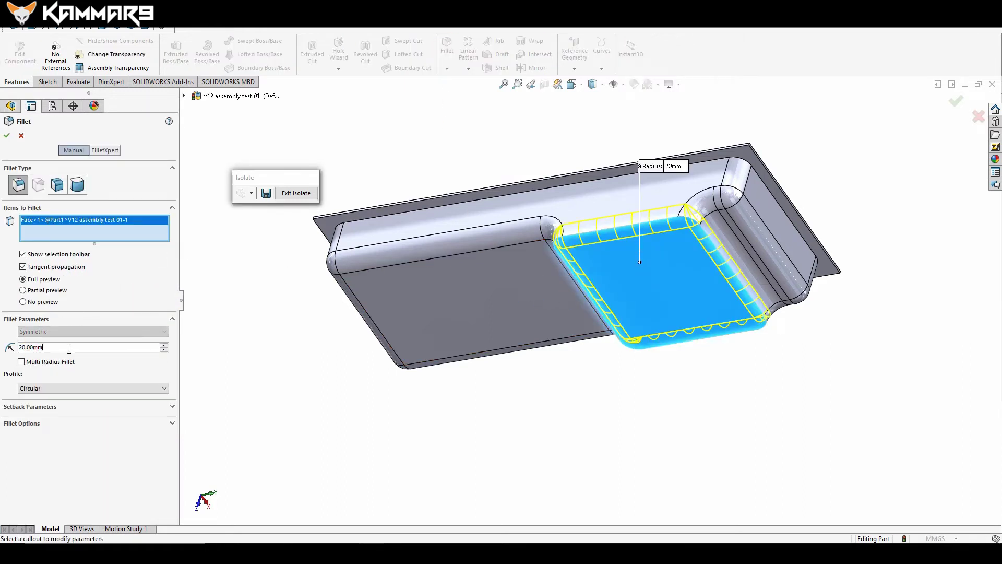
{"action": "left_click_drag", "start_coordinate": [69, 348], "coordinate": [2, 351]}
{"action": "type", "text": "30"}
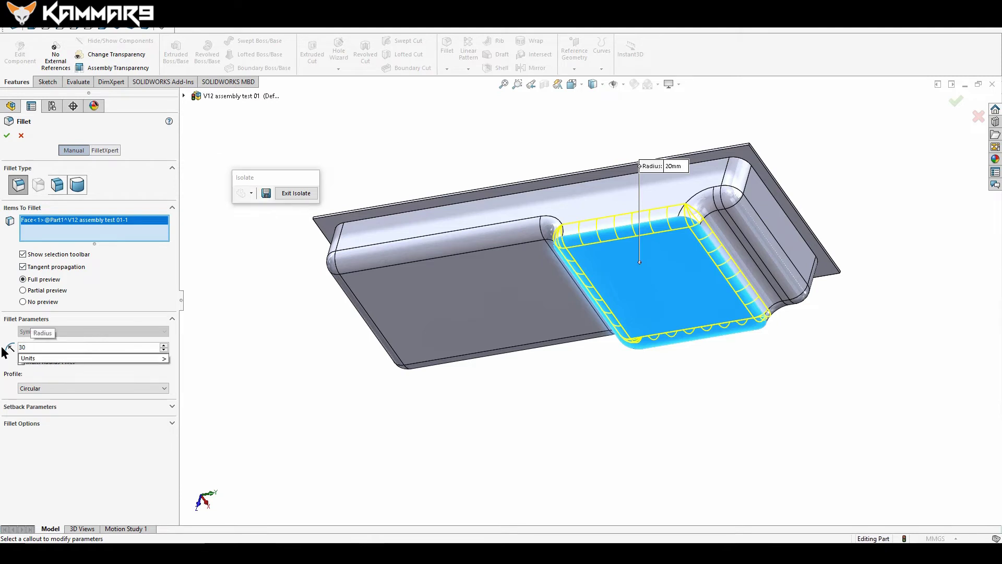
{"action": "key", "text": "Return"}
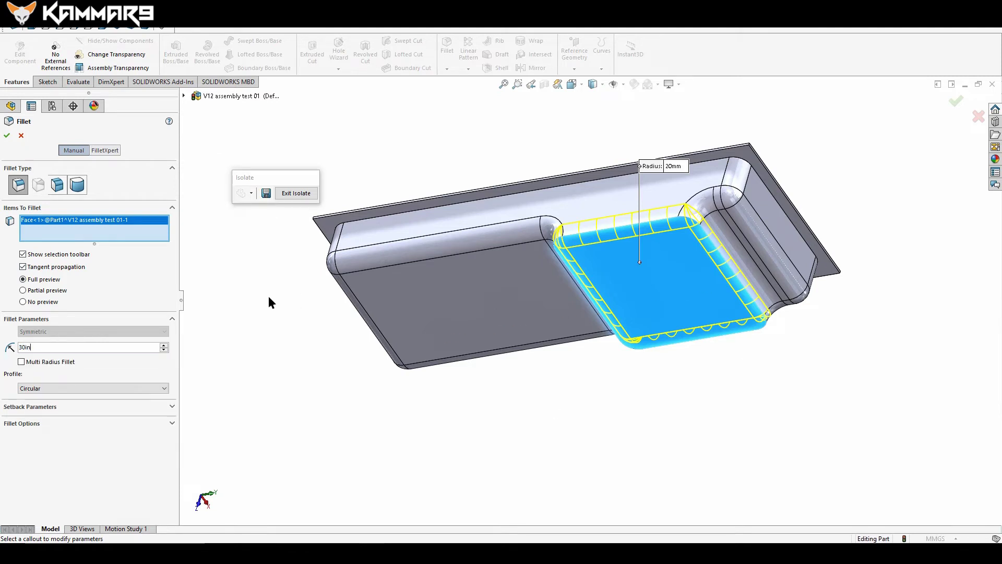
{"action": "double_click", "coordinate": [94, 347]}
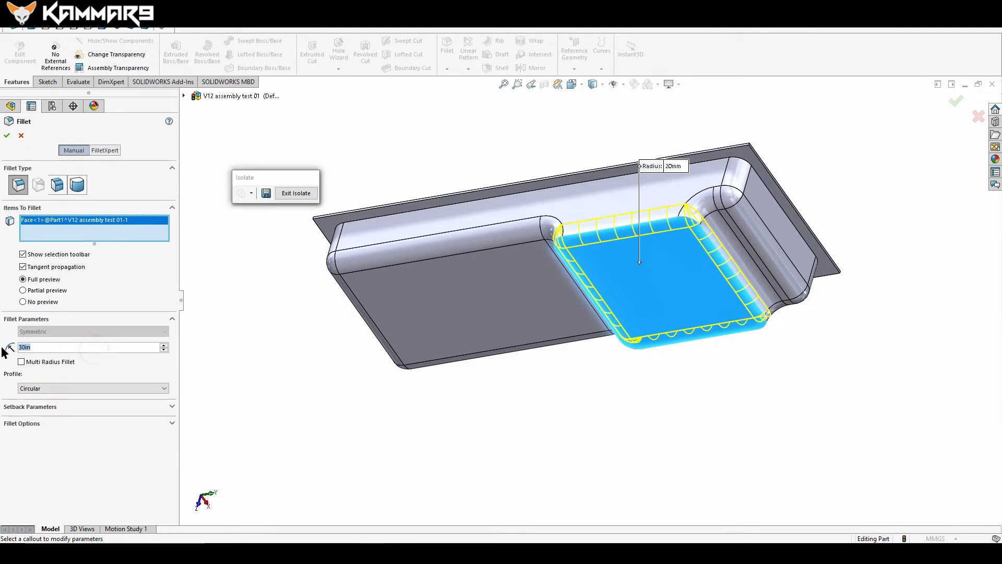
{"action": "type", "text": "30"}
{"action": "key", "text": "Return"}
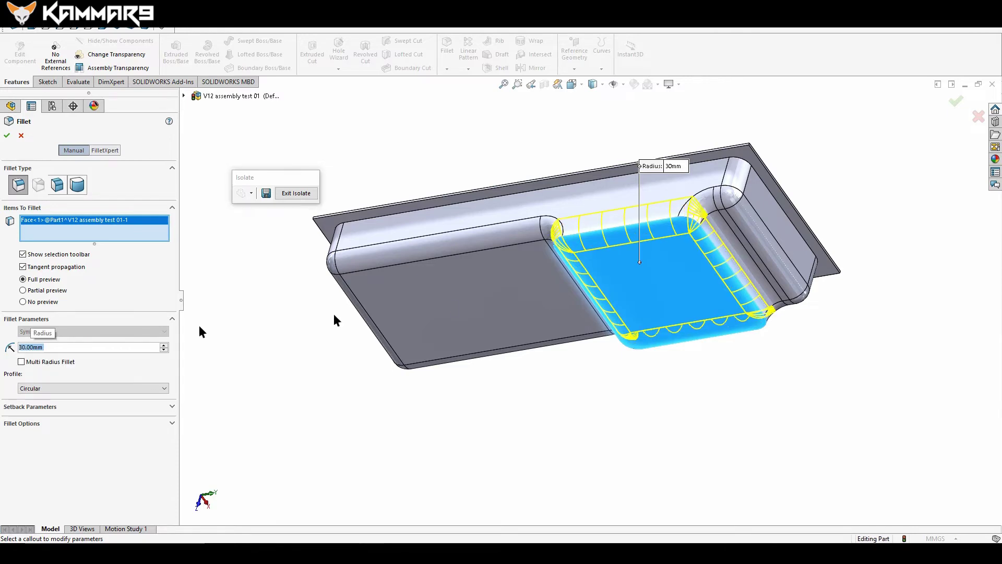
{"action": "right_click", "coordinate": [934, 155]}
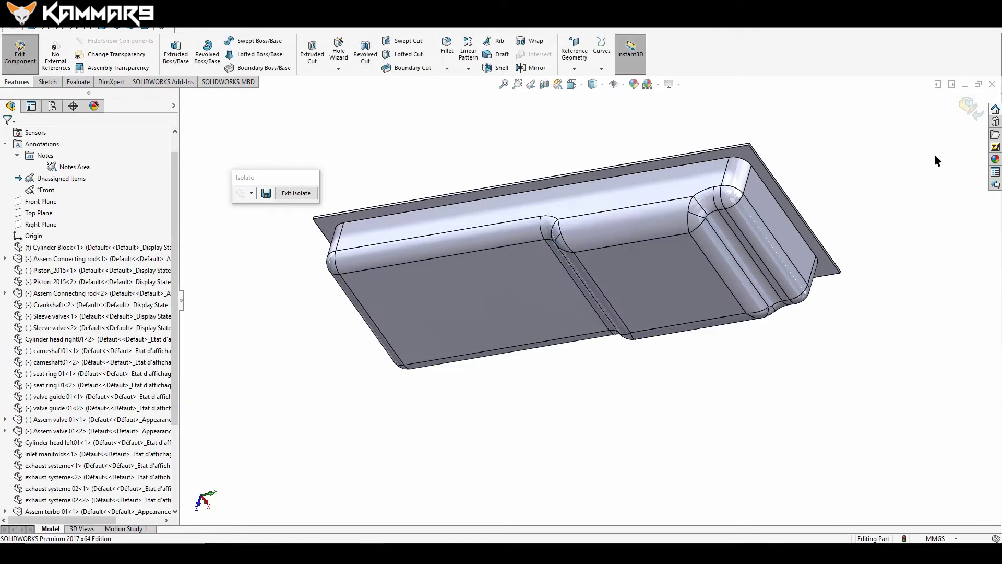
{"action": "middle_click_drag", "start_coordinate": [648, 163], "coordinate": [631, 149]}
Step: Round the edge loop where the tank body meets the flat flange with a 2 mm fillet
{"action": "left_click", "coordinate": [448, 48]}
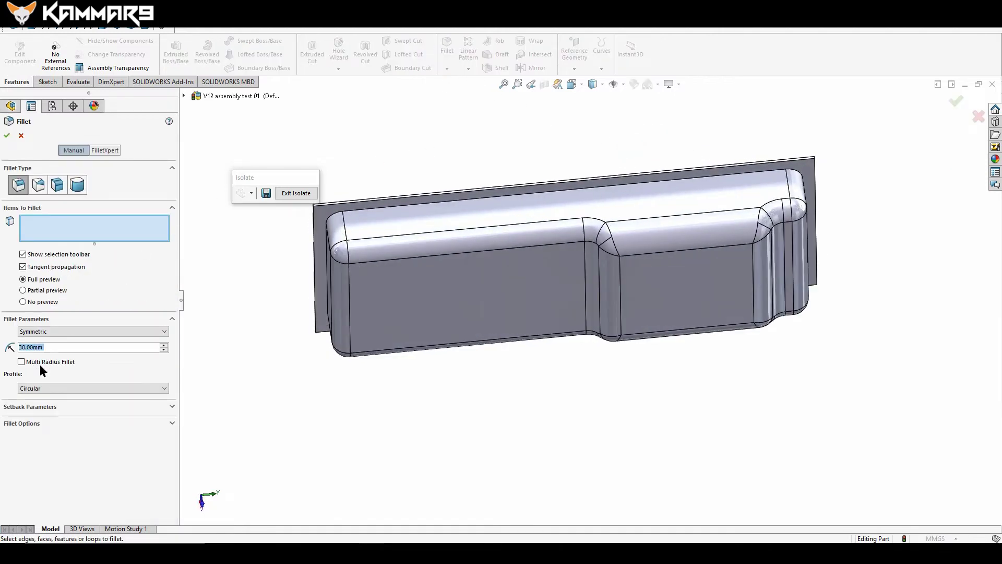
{"action": "left_click", "coordinate": [89, 346]}
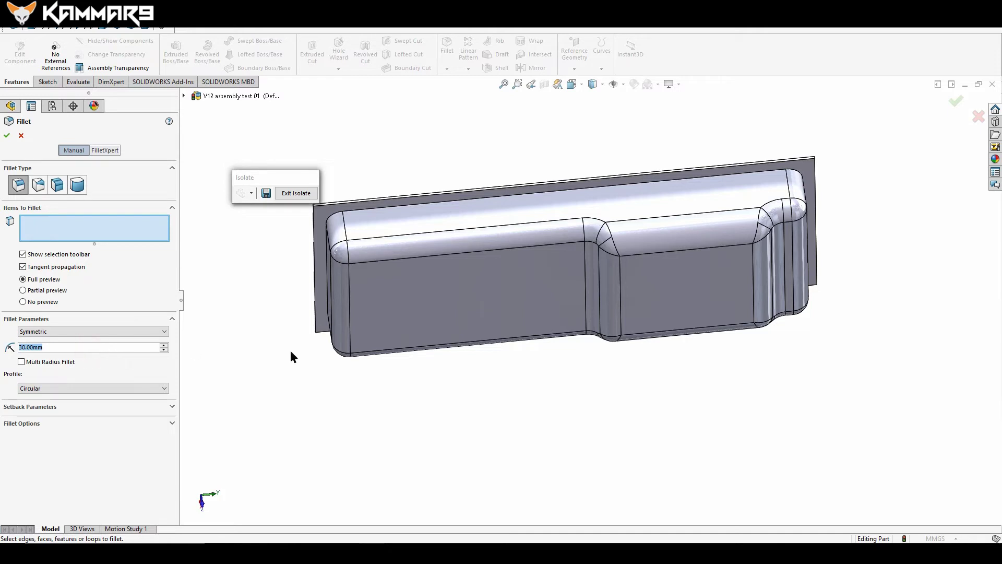
{"action": "type", "text": "2"}
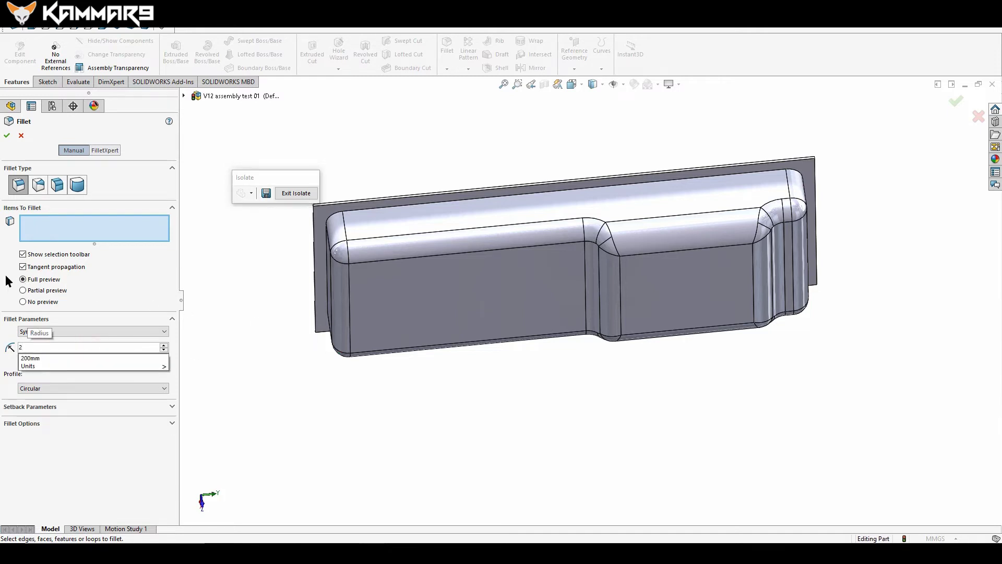
{"action": "key", "text": "Return"}
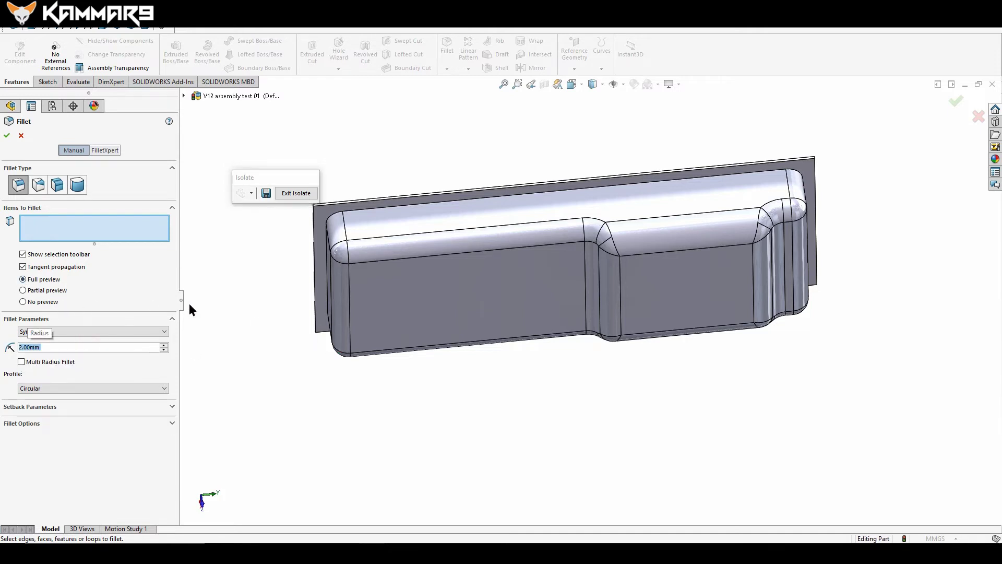
{"action": "left_click", "coordinate": [566, 190]}
{"action": "middle_click_drag", "start_coordinate": [568, 194], "coordinate": [678, 303]}
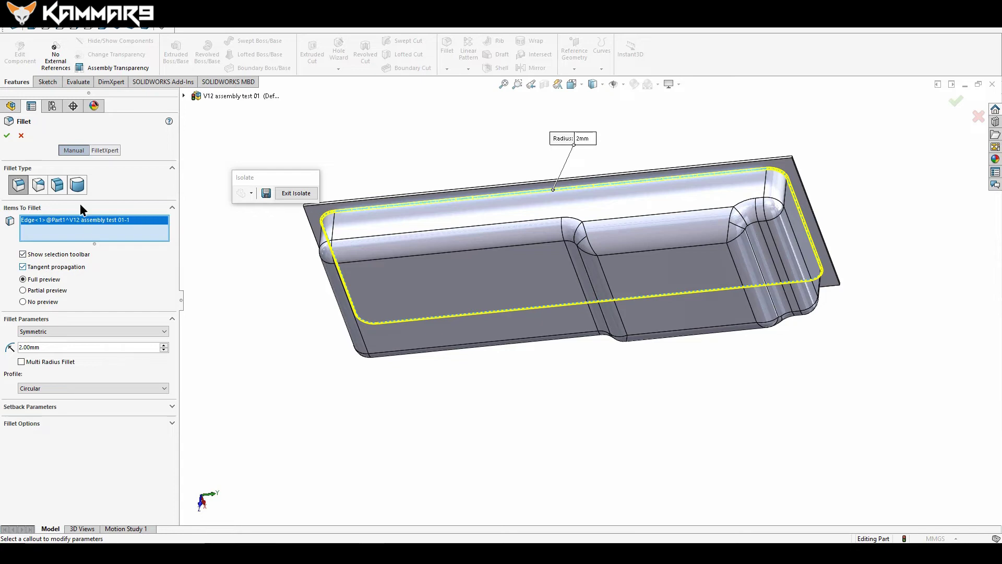
{"action": "left_click", "coordinate": [7, 136]}
{"action": "middle_click_drag", "start_coordinate": [314, 403], "coordinate": [678, 193]}
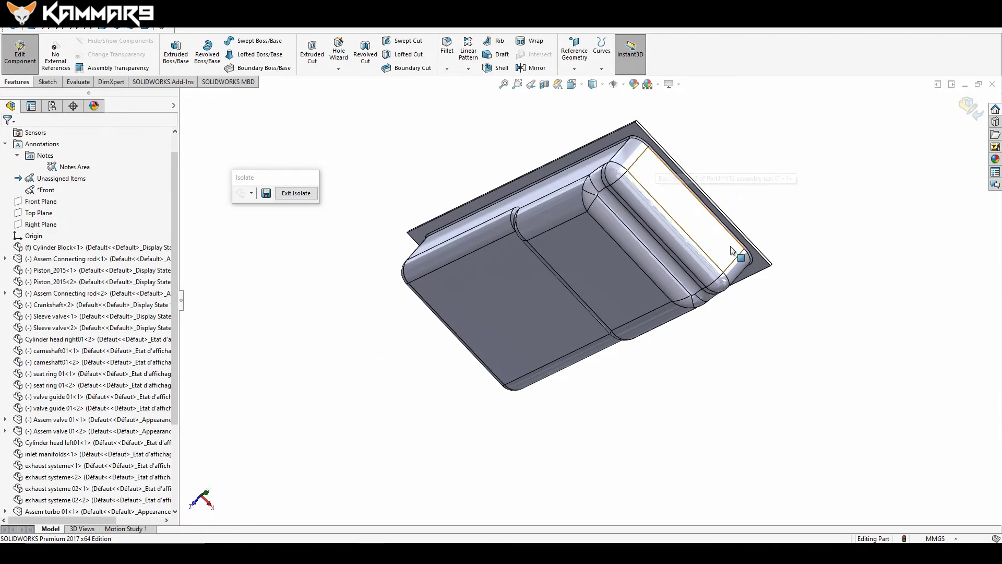
{"action": "middle_click_drag", "start_coordinate": [511, 149], "coordinate": [562, 180]}
{"action": "scroll", "coordinate": [560, 177], "scroll_direction": "down", "scroll_amount": 2}
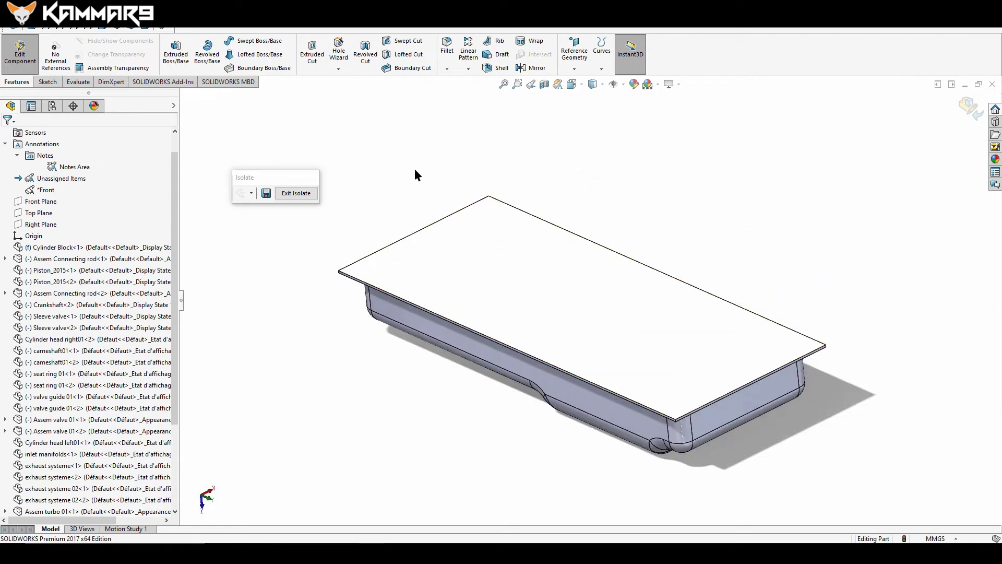
Step: Shell the tank to a 3 mm wall thickness, removing the top face as the opening
{"action": "left_click", "coordinate": [494, 67]}
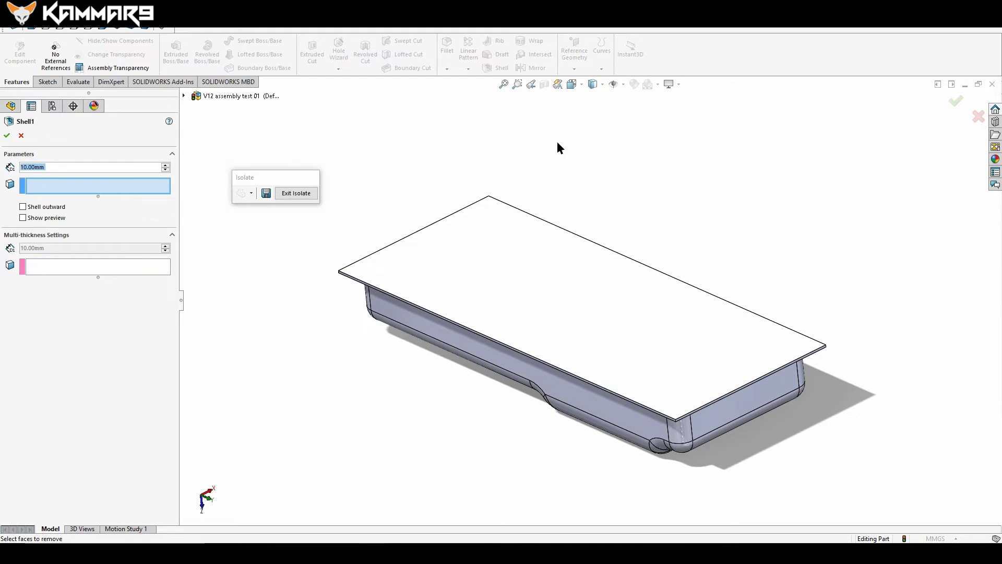
{"action": "left_click_drag", "start_coordinate": [67, 165], "coordinate": [19, 183]}
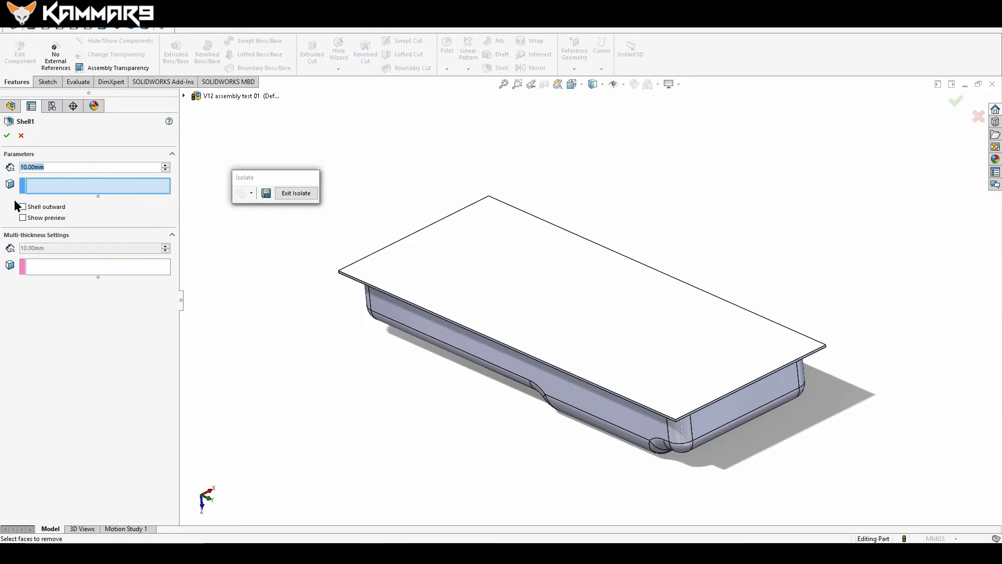
{"action": "type", "text": "3"}
{"action": "key", "text": "Tab"}
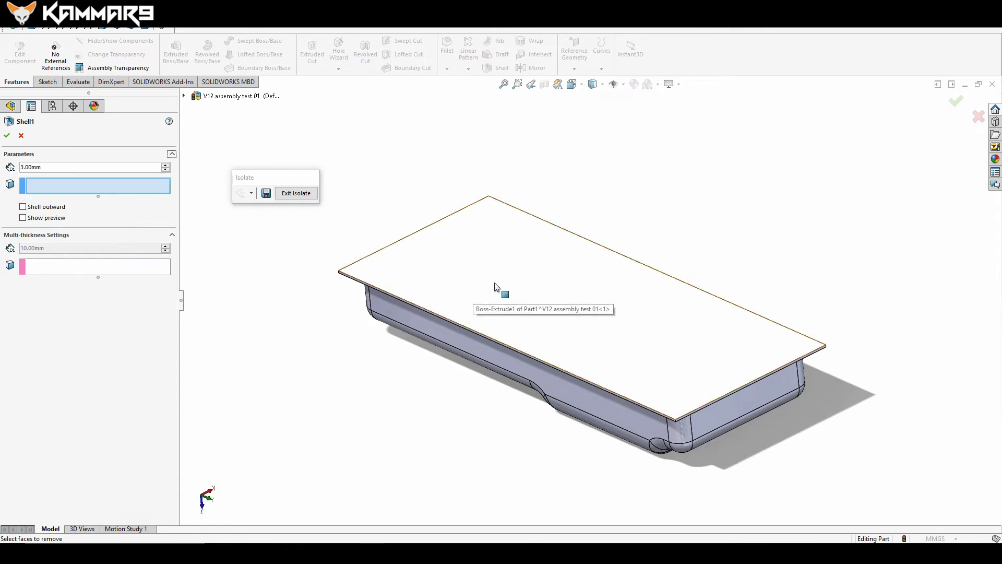
{"action": "left_click", "coordinate": [23, 217]}
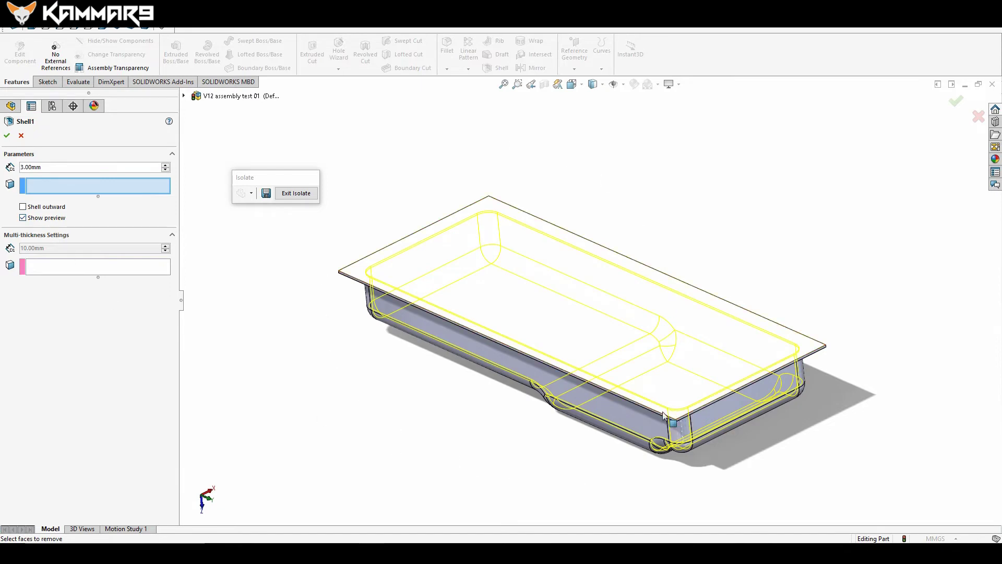
{"action": "left_click", "coordinate": [499, 288]}
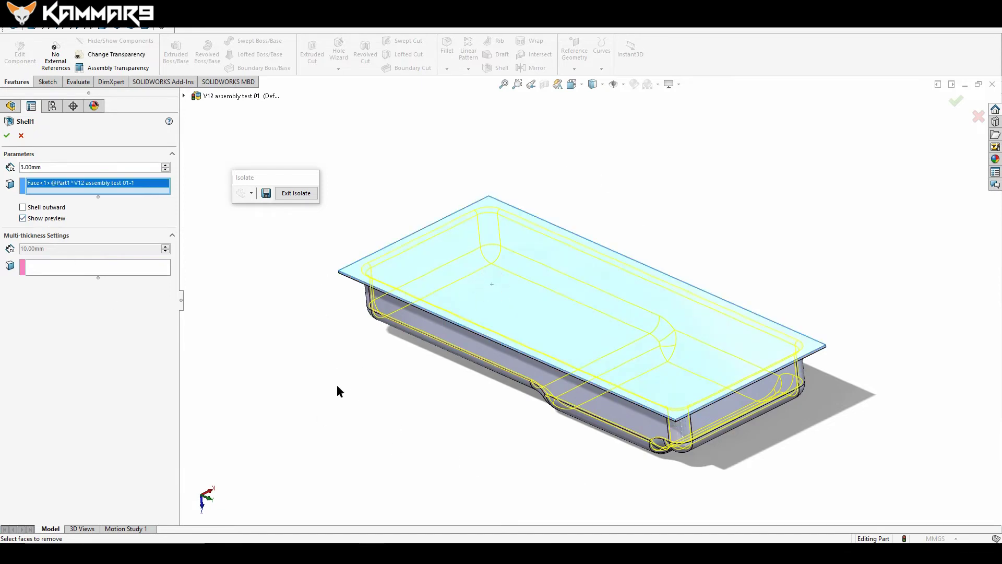
{"action": "middle_click_drag", "start_coordinate": [356, 368], "coordinate": [385, 340]}
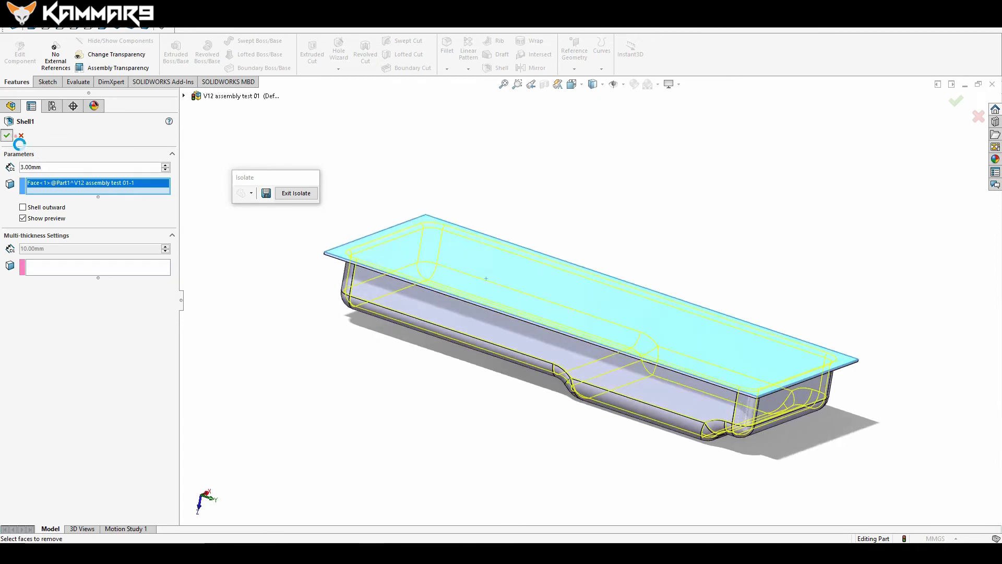
{"action": "mouse_move", "coordinate": [650, 202]}
{"action": "middle_mouse_down"}
{"action": "mouse_move", "coordinate": [635, 327]}
{"action": "mouse_move", "coordinate": [636, 287]}
{"action": "mouse_move", "coordinate": [611, 235]}
{"action": "mouse_move", "coordinate": [644, 215]}
{"action": "middle_mouse_up"}
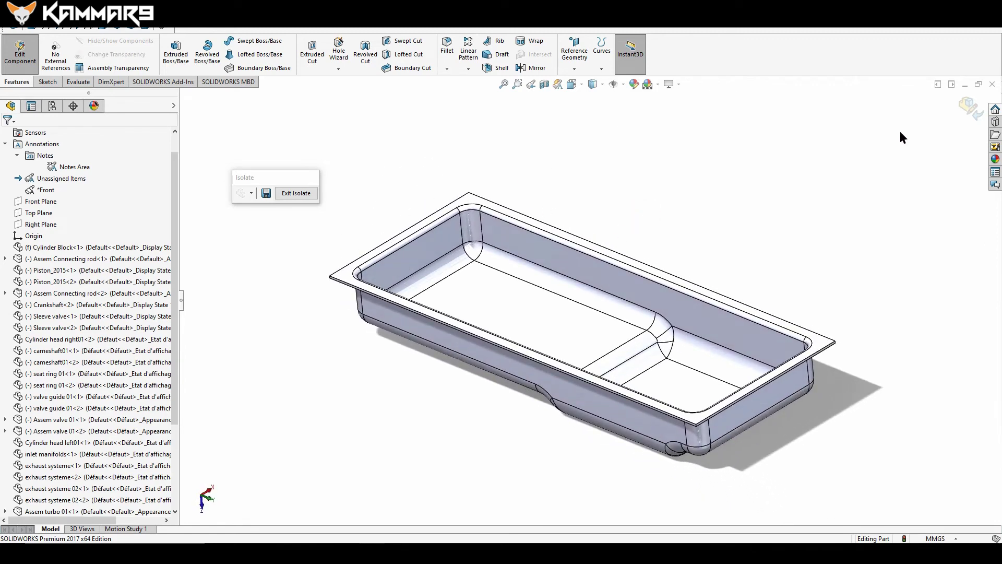
Step: Exit part editing, view the V12 assembly from below, and save with Ctrl+S
{"action": "left_click", "coordinate": [972, 105]}
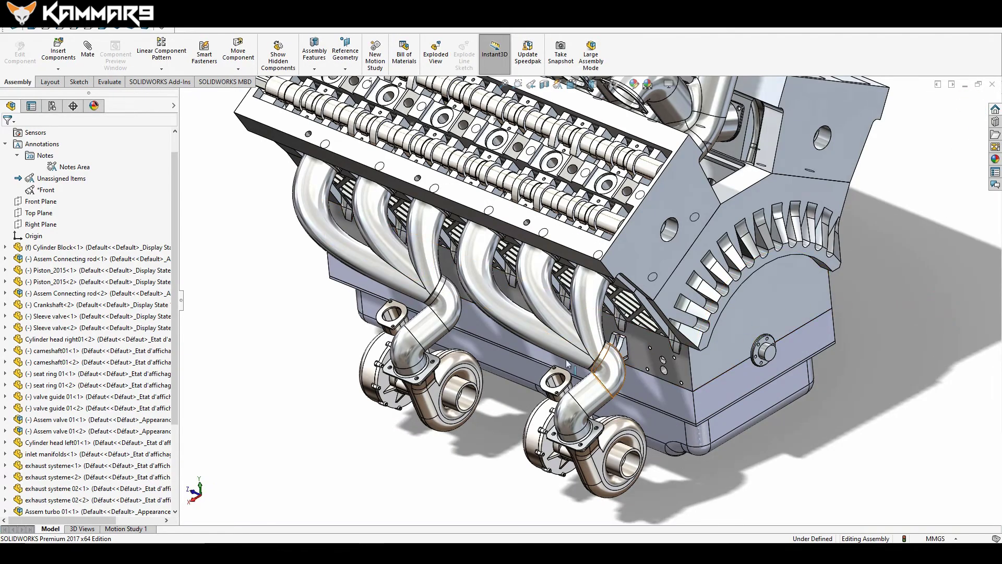
{"action": "scroll", "coordinate": [574, 337], "scroll_direction": "down", "scroll_amount": 3}
{"action": "scroll", "coordinate": [574, 337], "scroll_direction": "up", "scroll_amount": 5}
{"action": "middle_click_drag", "start_coordinate": [574, 337], "coordinate": [653, 423]}
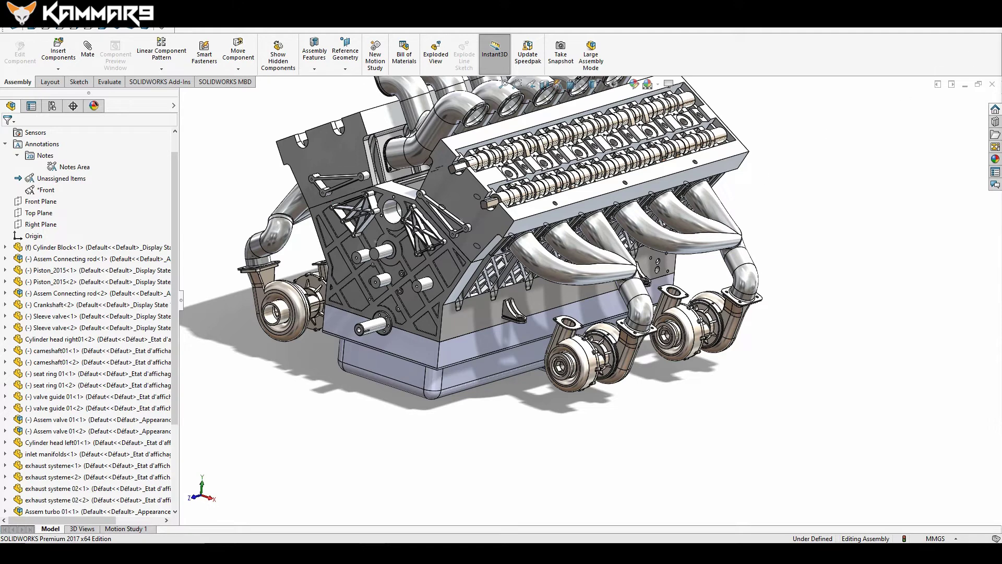
{"action": "key", "text": "ctrl+s"}
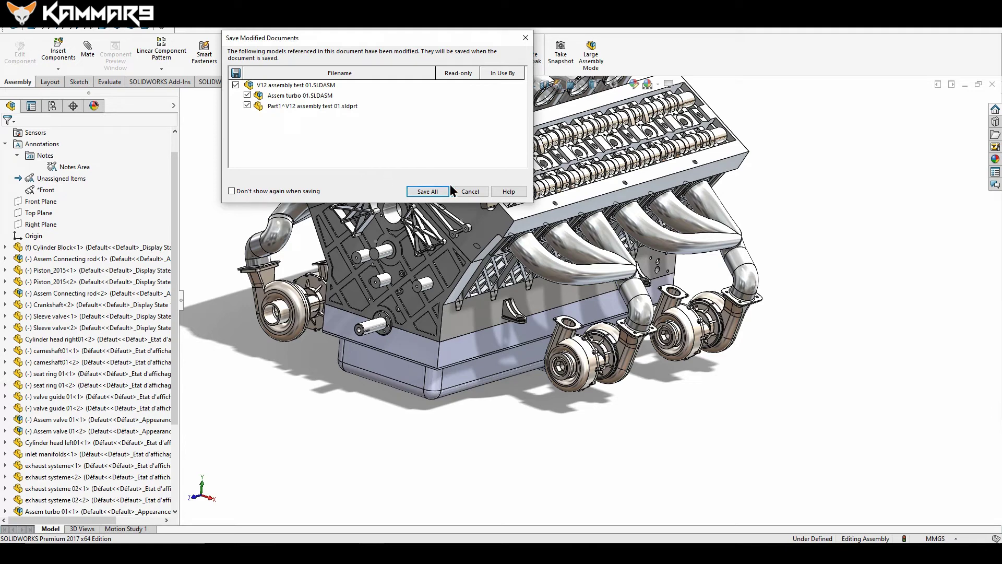
Step: Save all modified documents and rename the Part1 component to 'Oil Tank'
{"action": "left_click", "coordinate": [471, 193]}
{"action": "scroll", "coordinate": [64, 385], "scroll_direction": "down", "scroll_amount": 3}
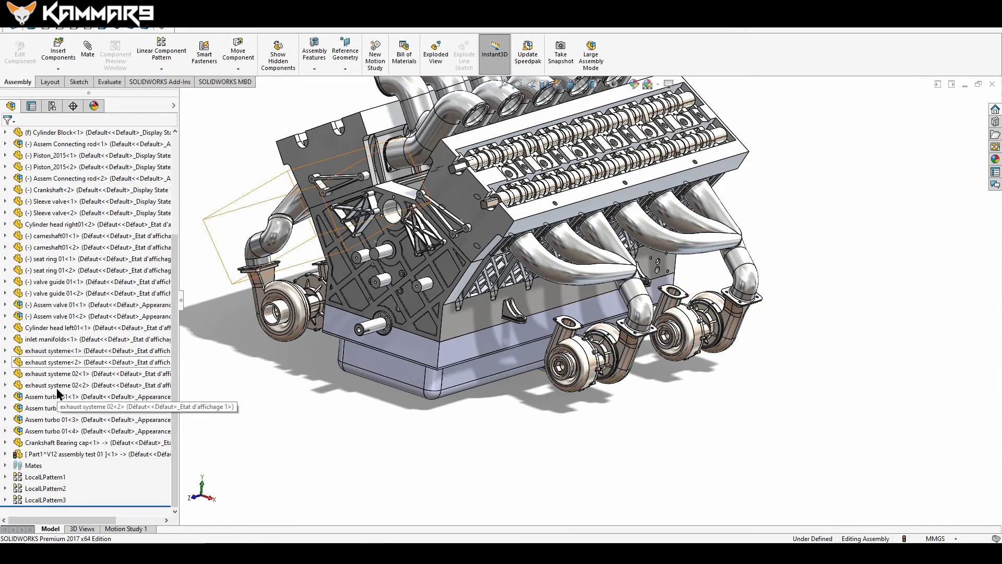
{"action": "left_click", "coordinate": [43, 453]}
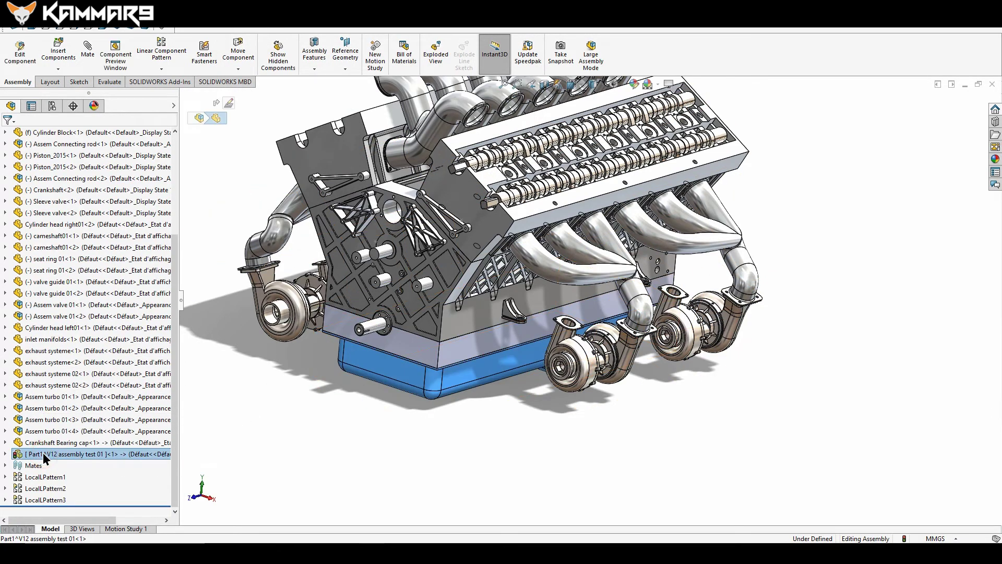
{"action": "right_click", "coordinate": [43, 453]}
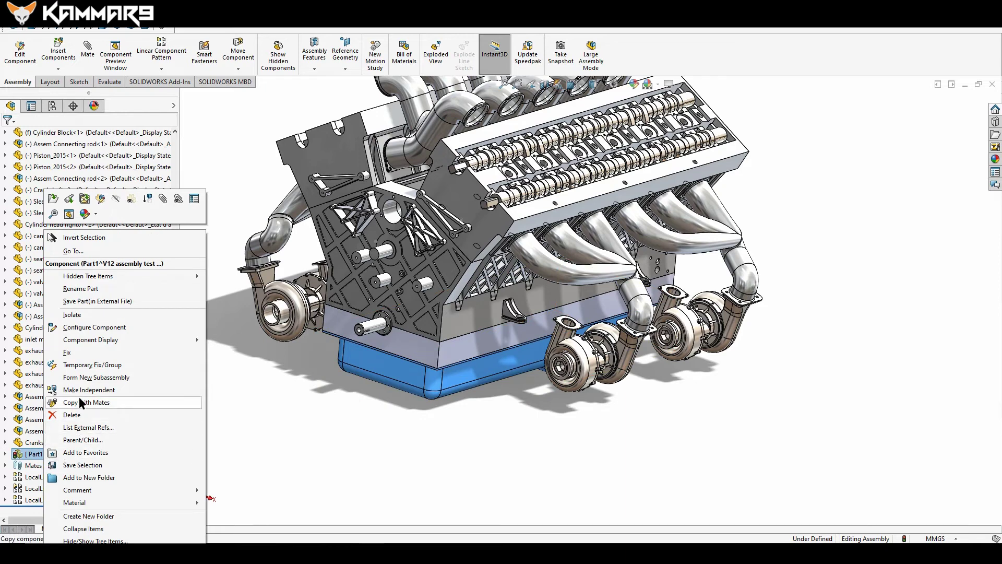
{"action": "left_click", "coordinate": [74, 288]}
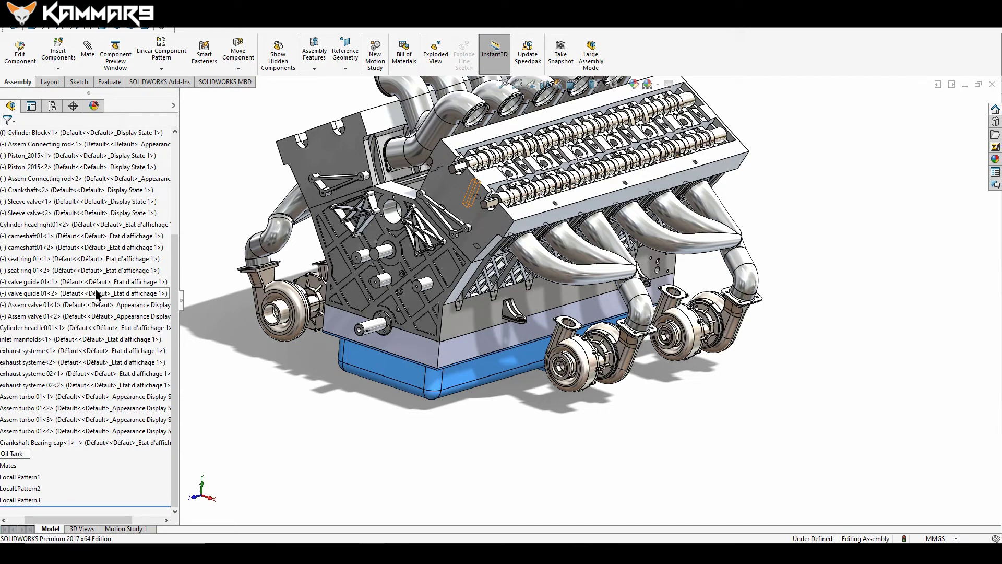
{"action": "key", "text": "Return"}
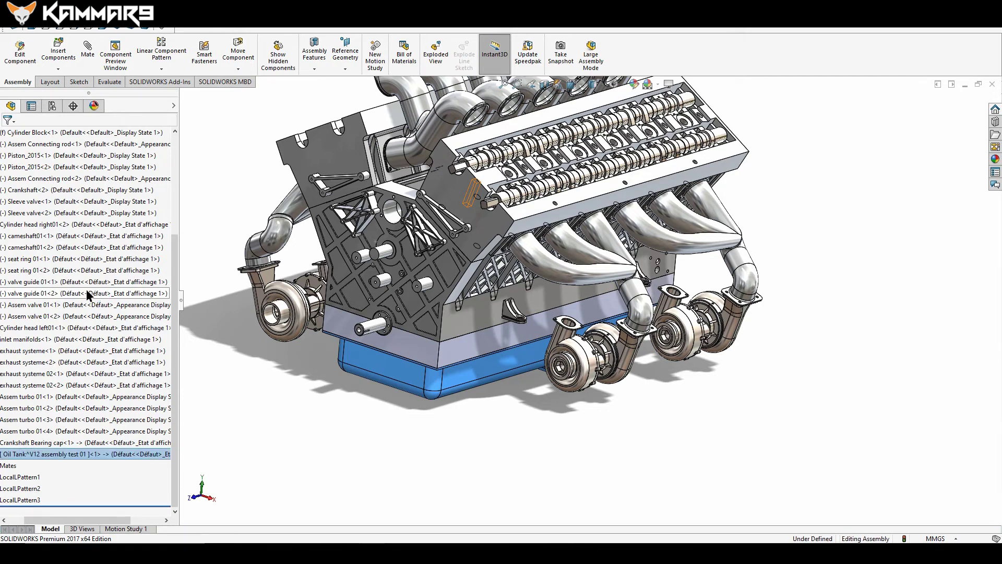
Step: Save the Oil Tank part externally in the assembly's folder so it appears as Oil Tank<1>
{"action": "right_click", "coordinate": [75, 456]}
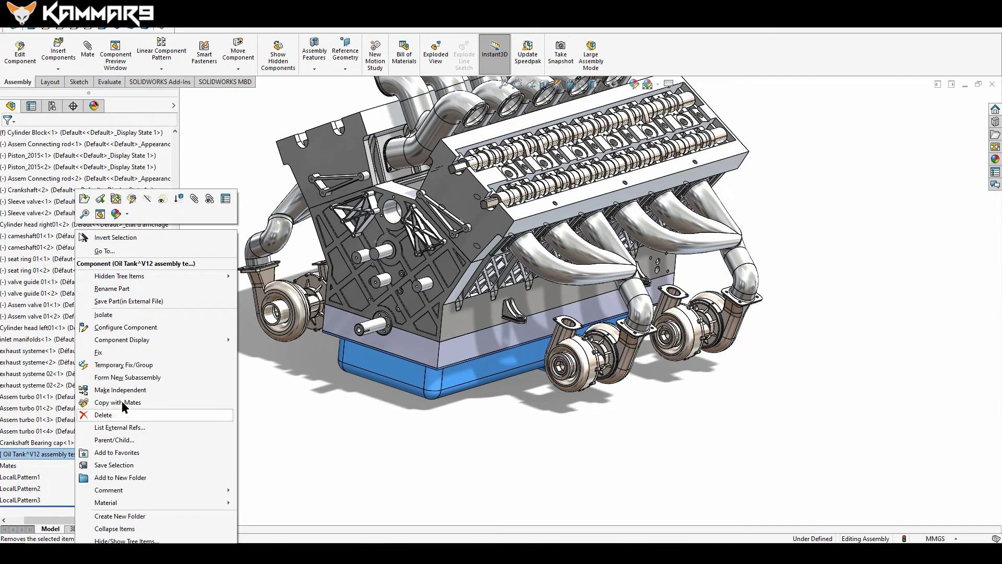
{"action": "left_click", "coordinate": [150, 299]}
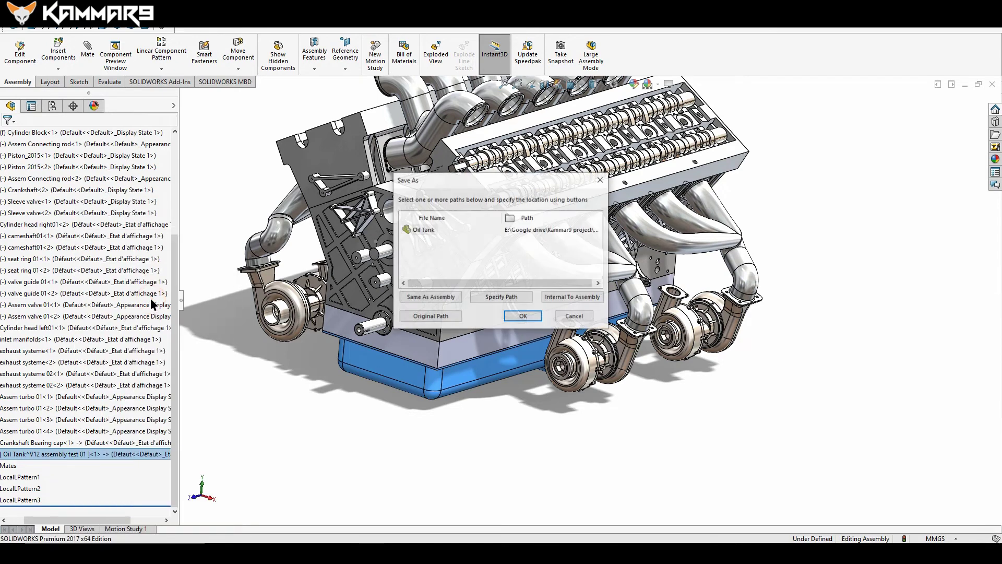
{"action": "left_click", "coordinate": [438, 297]}
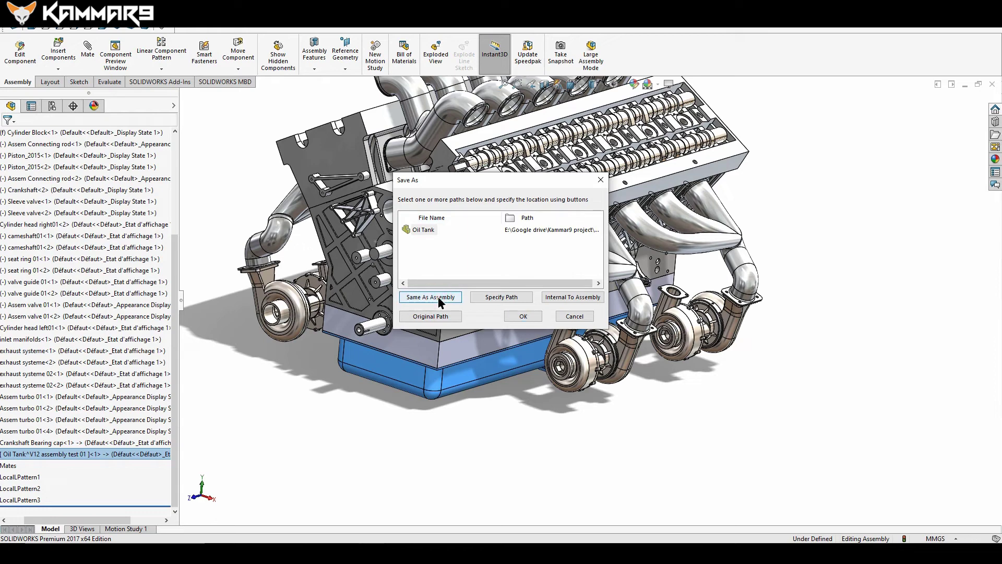
{"action": "left_click", "coordinate": [526, 318]}
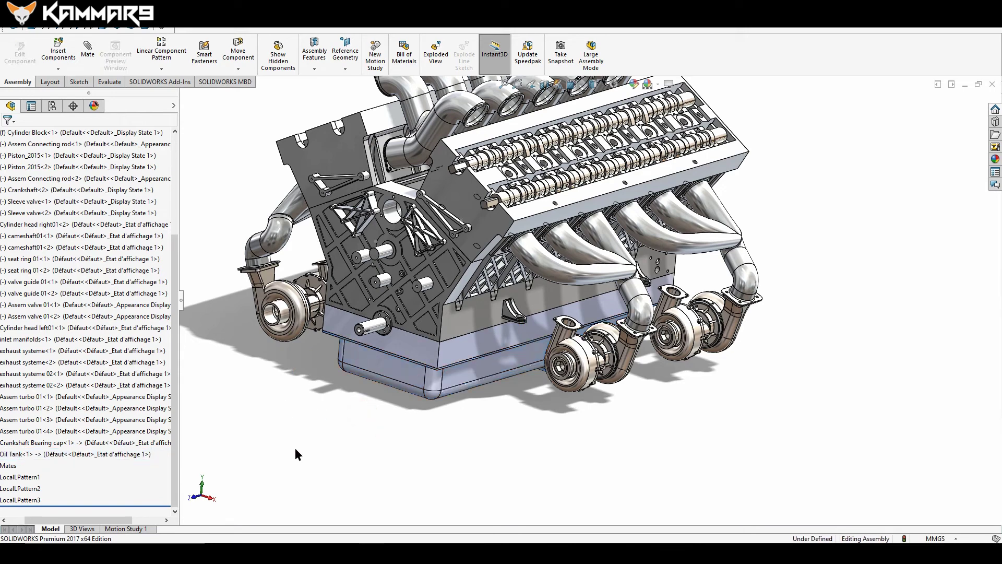
{"action": "left_click", "coordinate": [116, 453]}
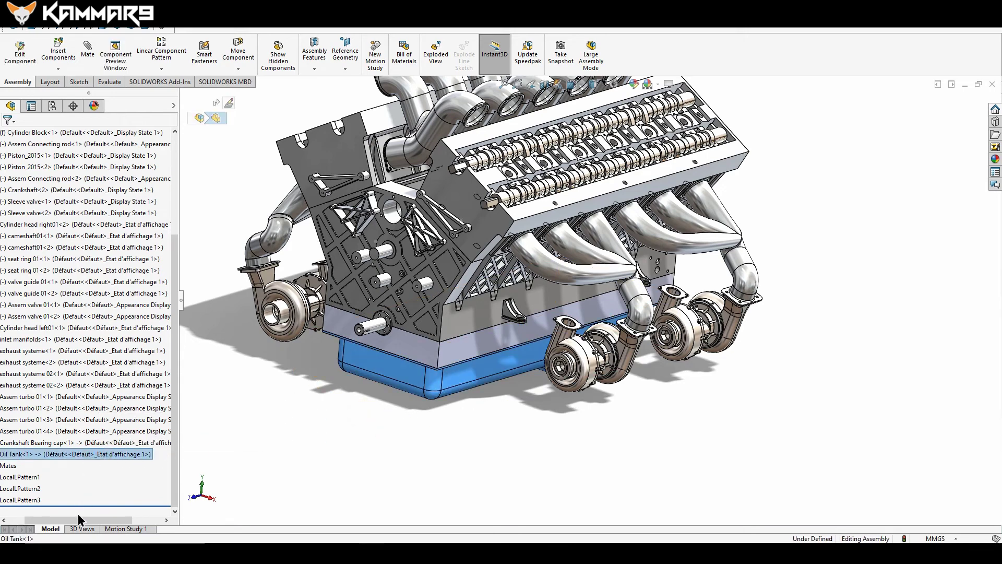
{"action": "left_click_drag", "start_coordinate": [78, 520], "coordinate": [43, 520]}
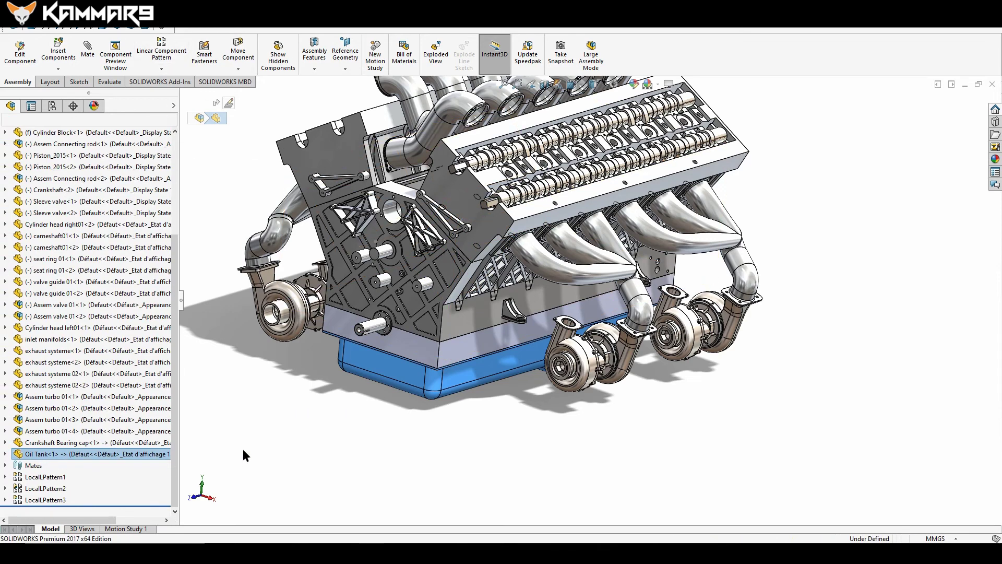
{"action": "key", "text": "Escape"}
{"action": "right_click", "coordinate": [77, 453]}
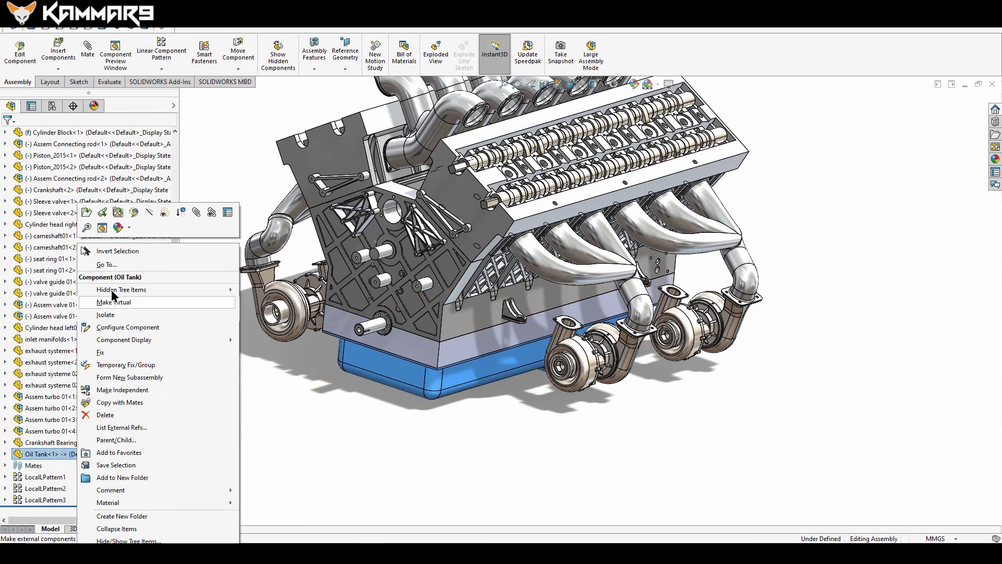
{"action": "left_click", "coordinate": [86, 213]}
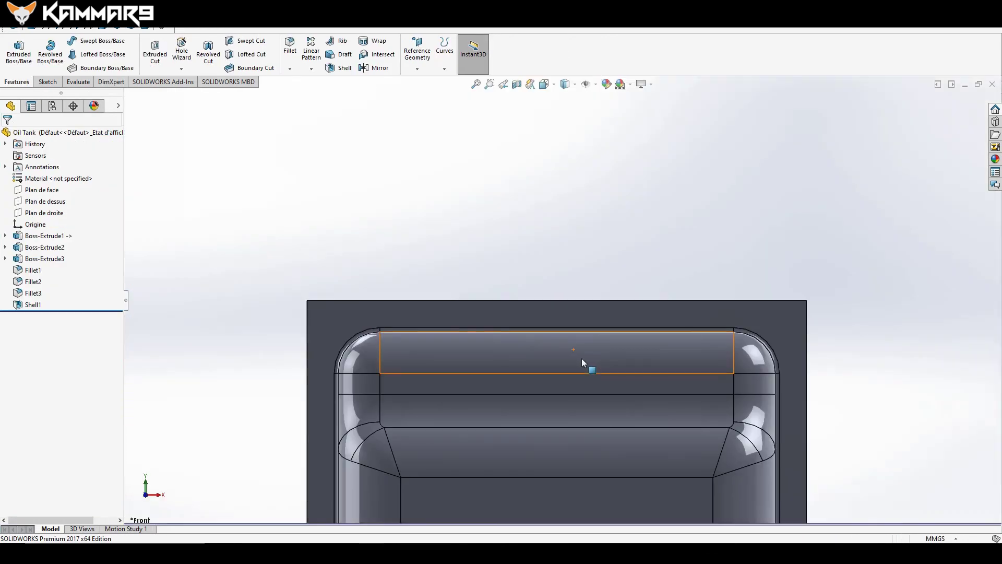
{"action": "key", "text": "f"}
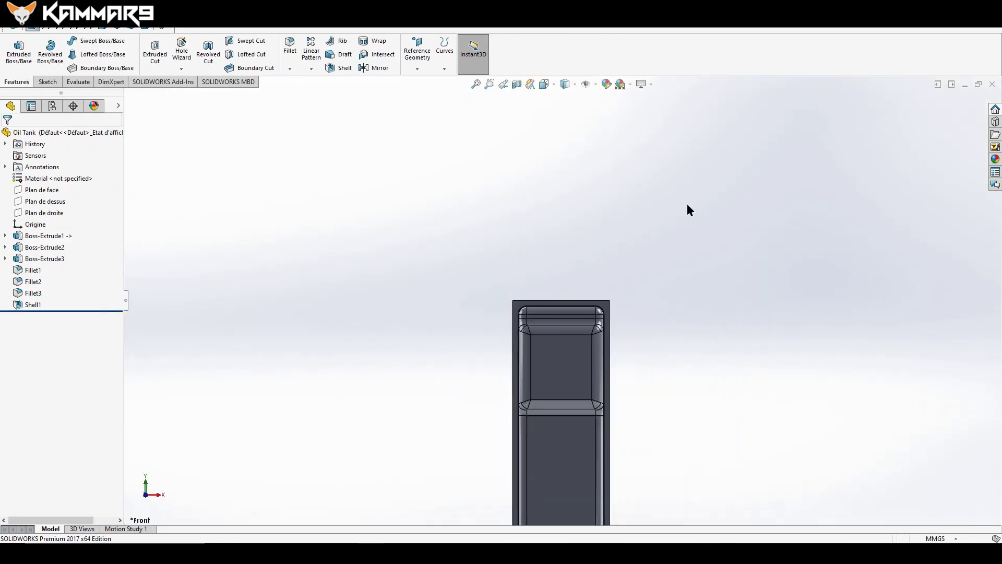
{"action": "key", "text": "ctrl+7"}
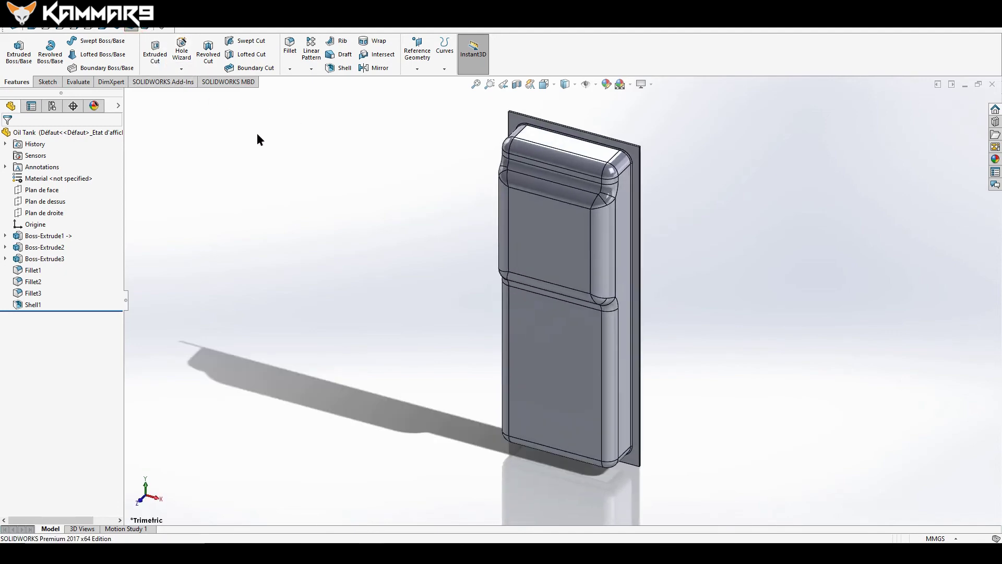
{"action": "middle_click_drag", "start_coordinate": [405, 236], "coordinate": [532, 302]}
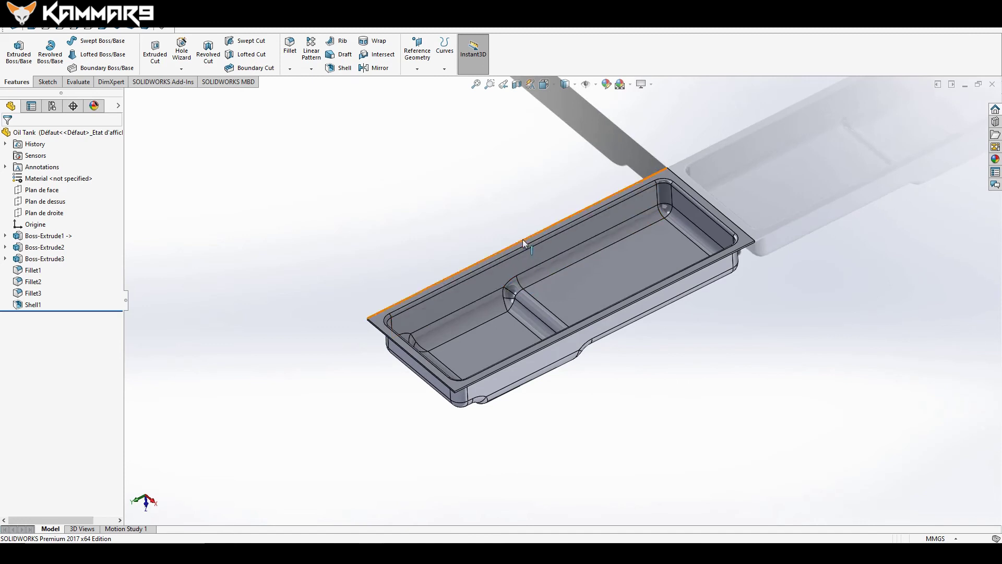
{"action": "scroll", "coordinate": [519, 241], "scroll_direction": "down", "scroll_amount": 2}
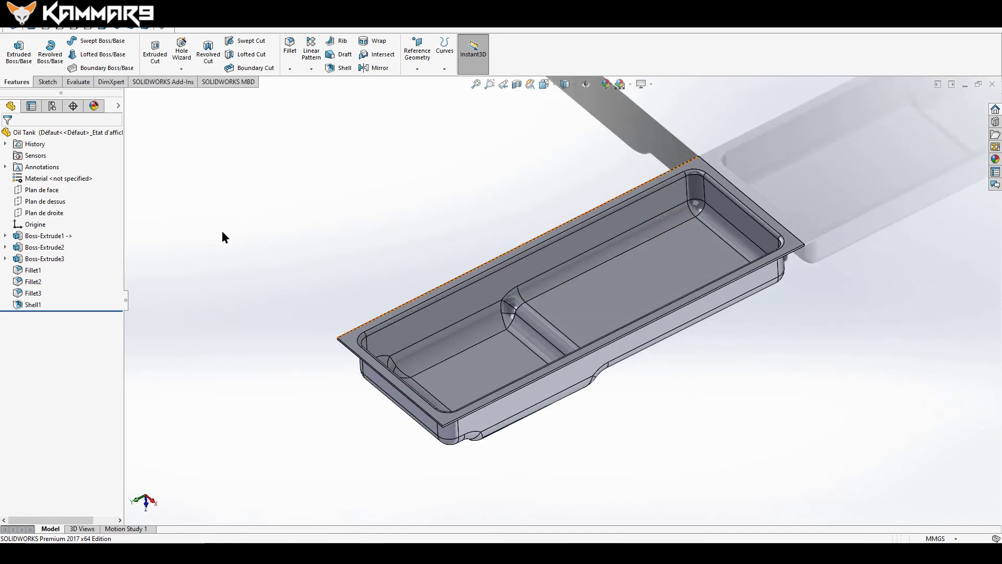
{"action": "scroll", "coordinate": [615, 264], "scroll_direction": "up", "scroll_amount": 1}
{"action": "scroll", "coordinate": [774, 214], "scroll_direction": "down", "scroll_amount": 1}
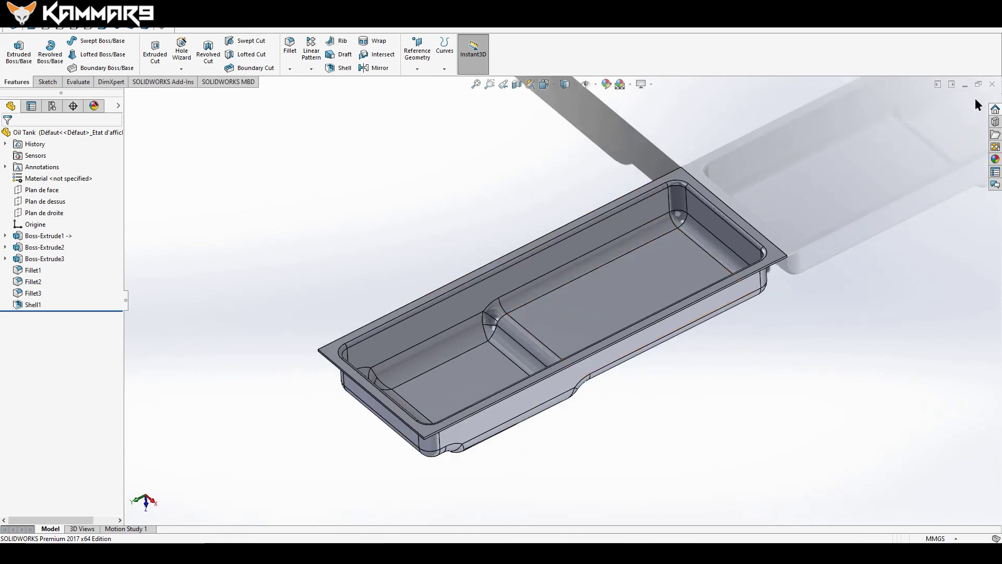
{"action": "left_click", "coordinate": [992, 84]}
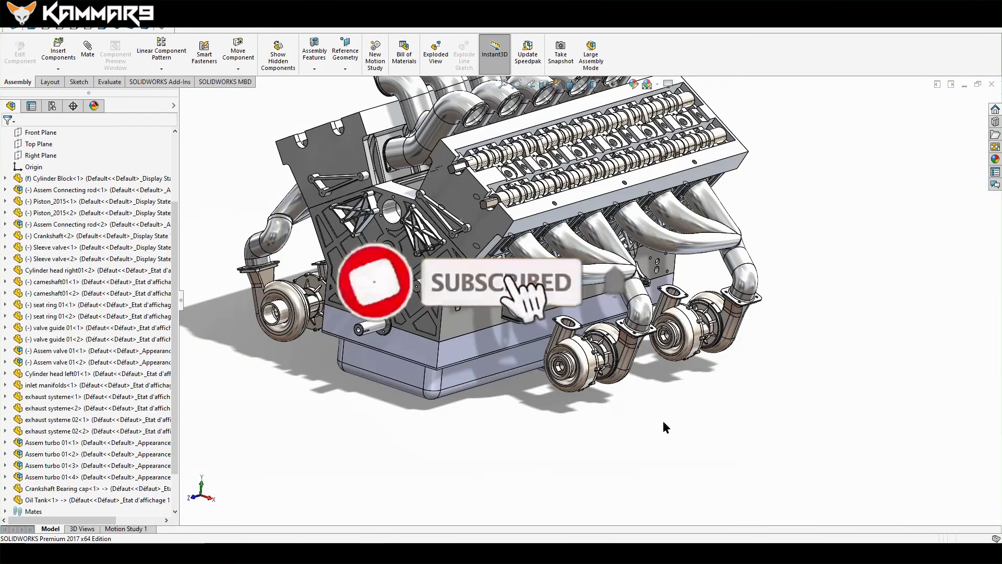
Step: Save the V12 assembly and its modified turbo subassembly using Save All
{"action": "scroll", "coordinate": [665, 425], "scroll_direction": "up", "scroll_amount": 3}
{"action": "scroll", "coordinate": [487, 192], "scroll_direction": "down", "scroll_amount": 2}
{"action": "middle_click_drag", "start_coordinate": [483, 190], "coordinate": [439, 171]}
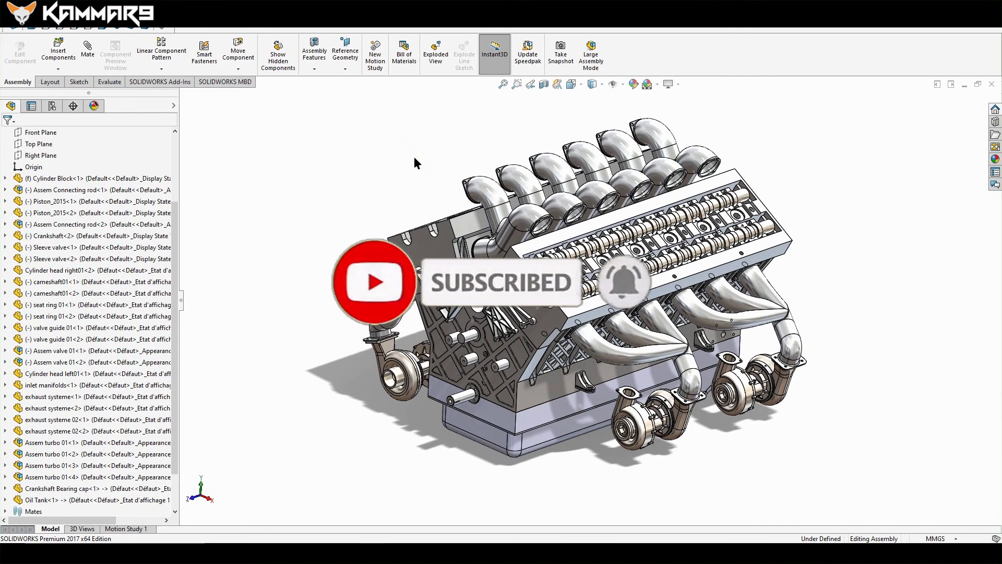
{"action": "left_click", "coordinate": [391, 168]}
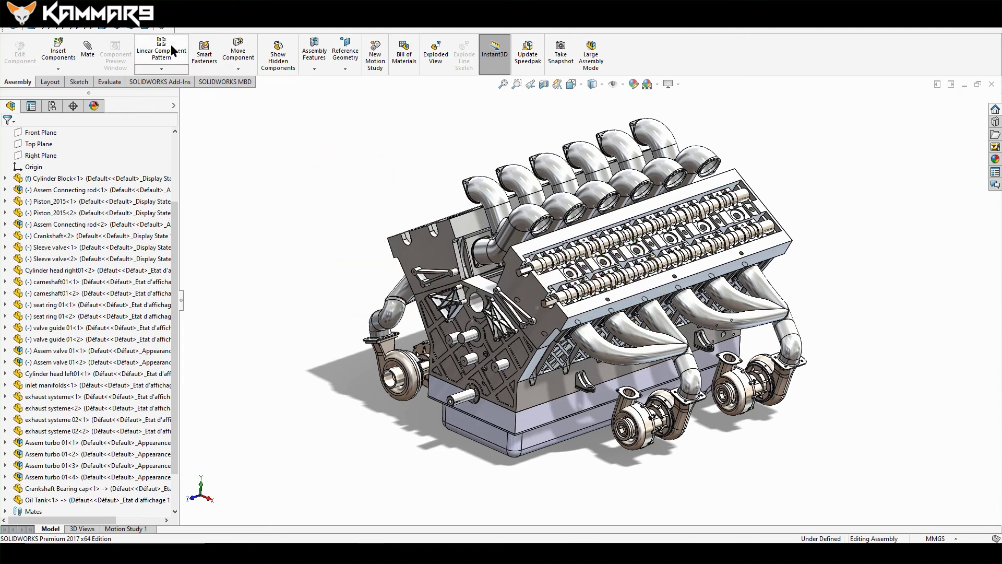
{"action": "left_click", "coordinate": [164, 26]}
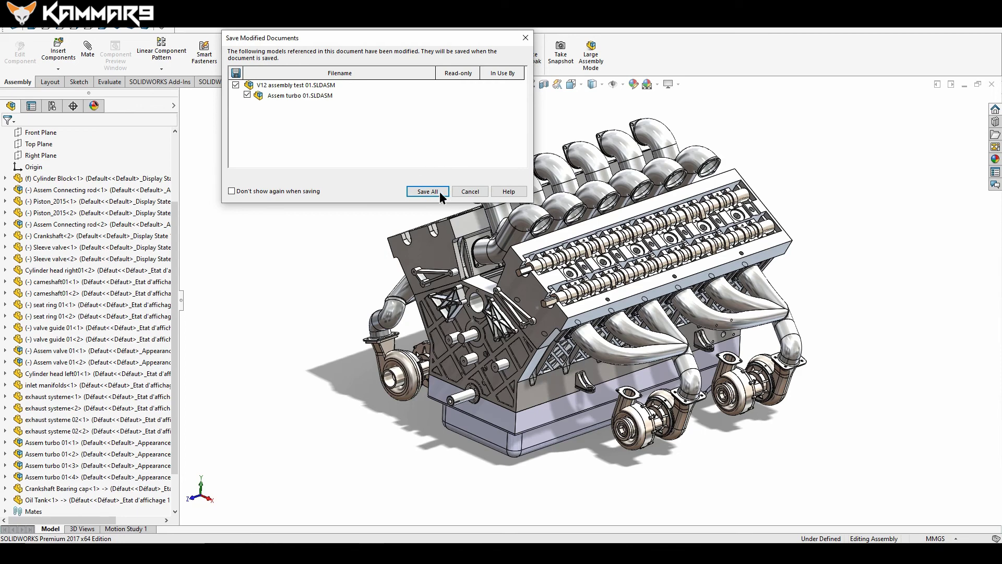
{"action": "left_click", "coordinate": [434, 190]}
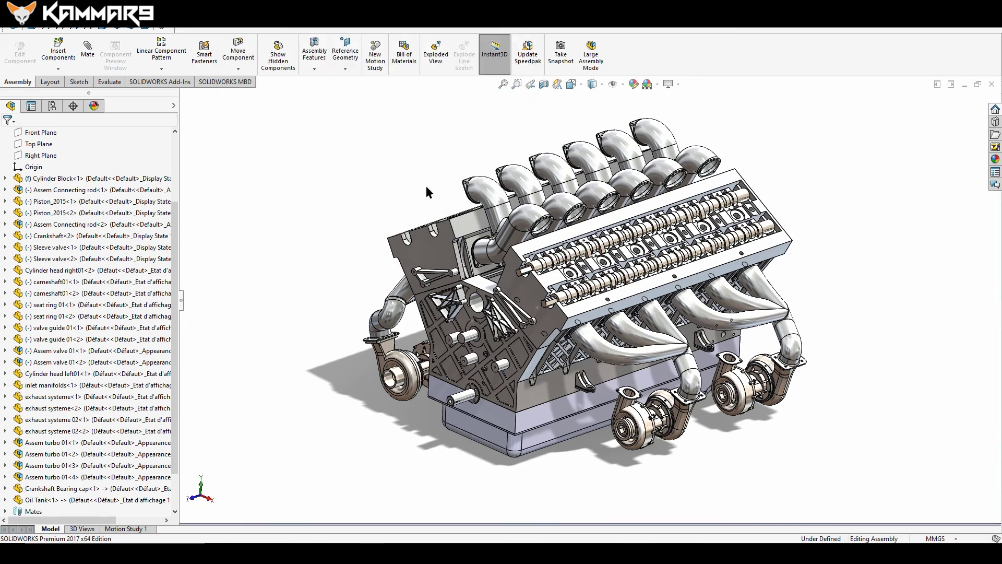
{"action": "middle_click_drag", "start_coordinate": [480, 214], "coordinate": [496, 224]}
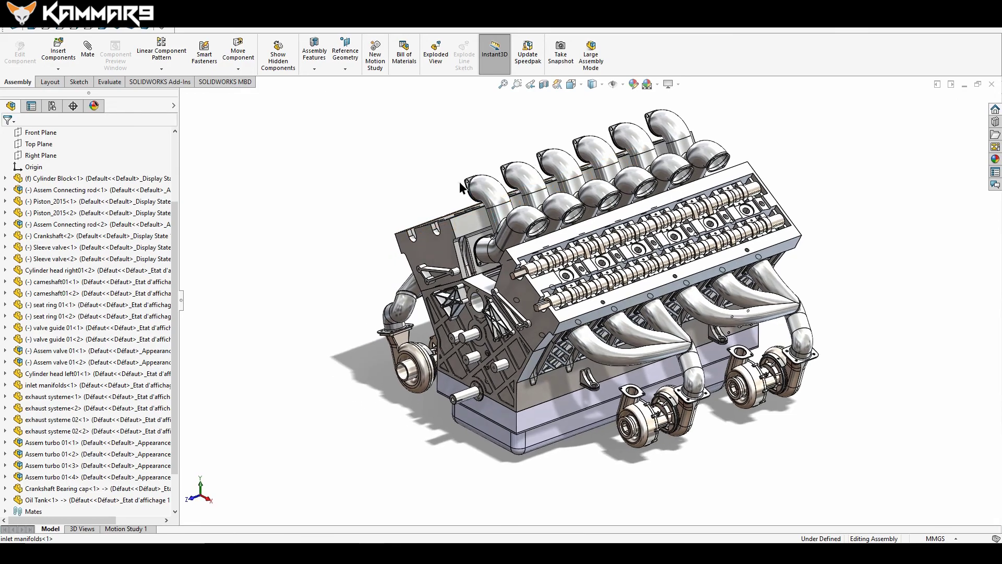